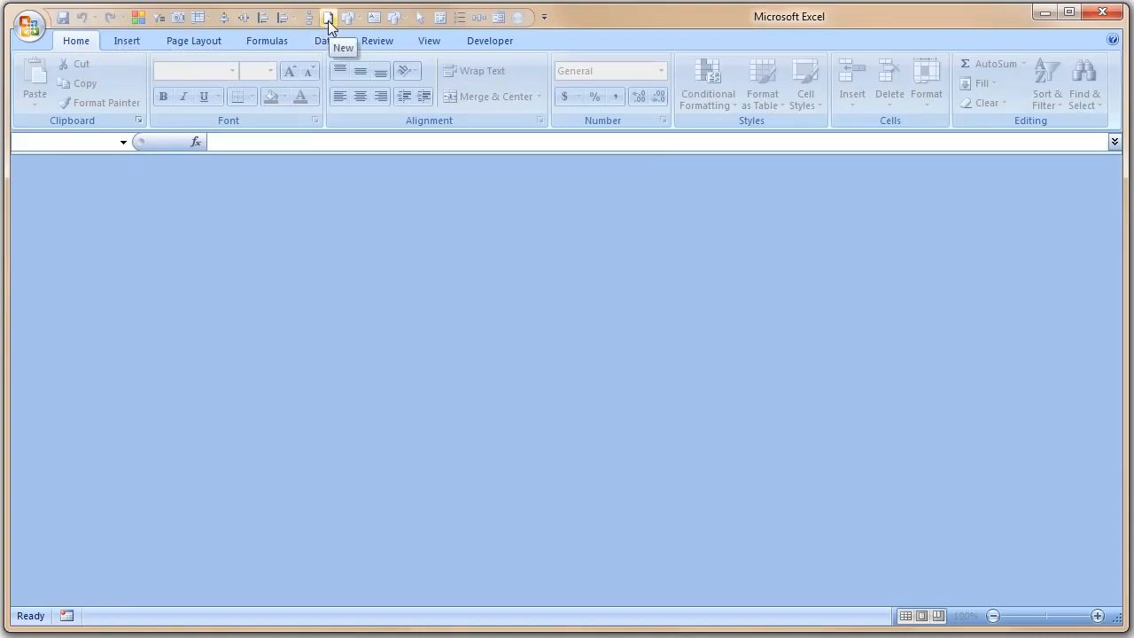
- Create a new blank workbook
left_click(38, 32)
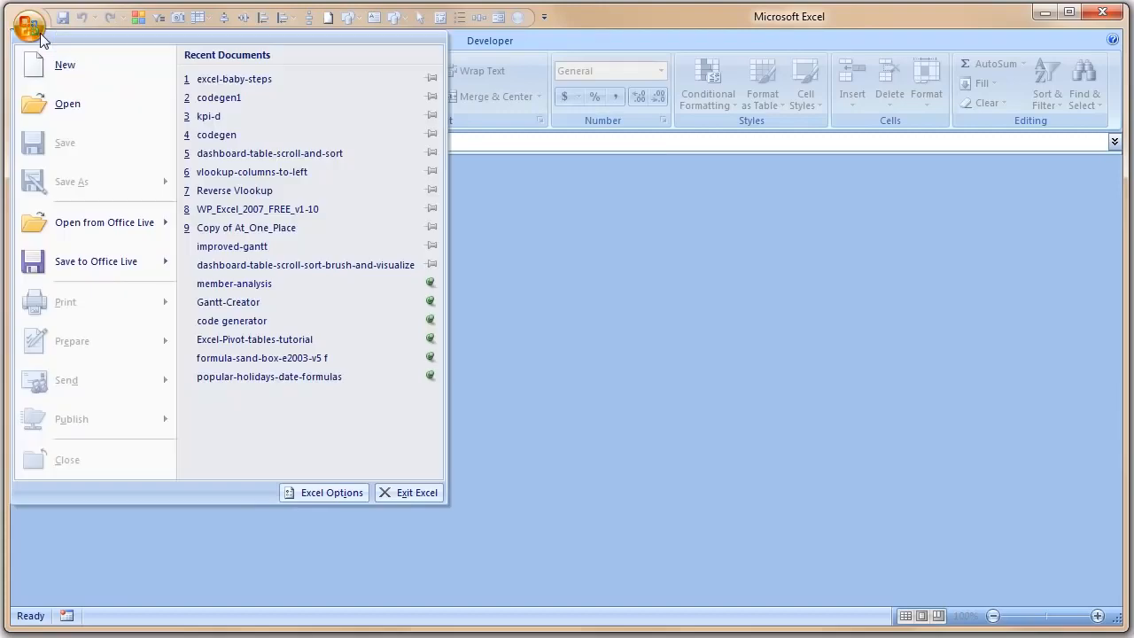
left_click(692, 249)
key("ctrl+n")
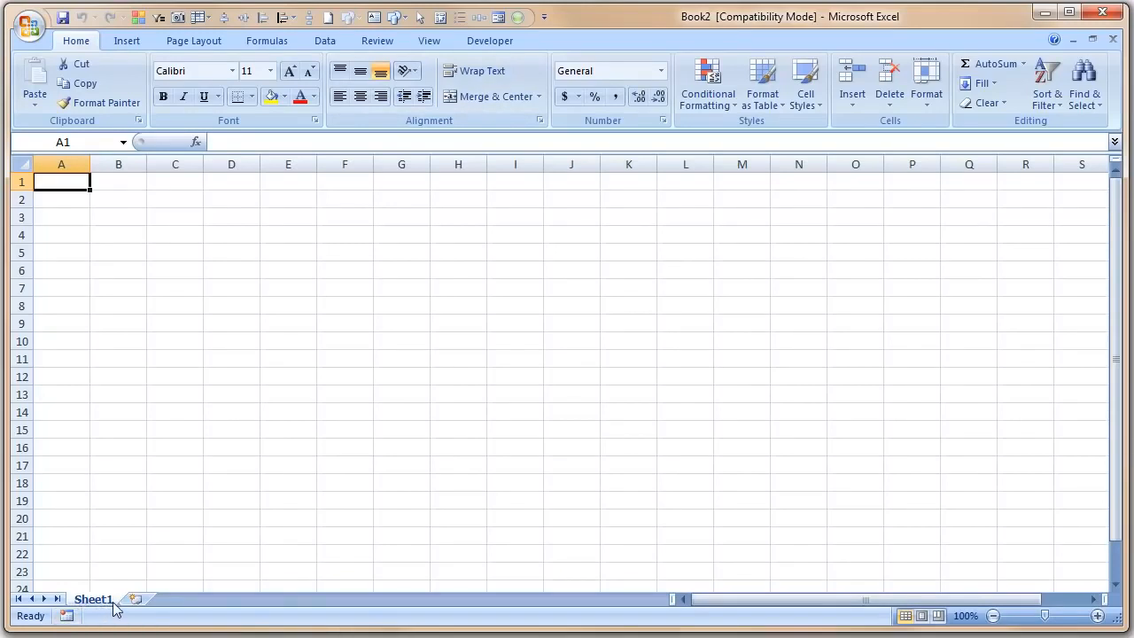
- Add two more worksheets to the workbook and return to Sheet1
left_click(140, 600)
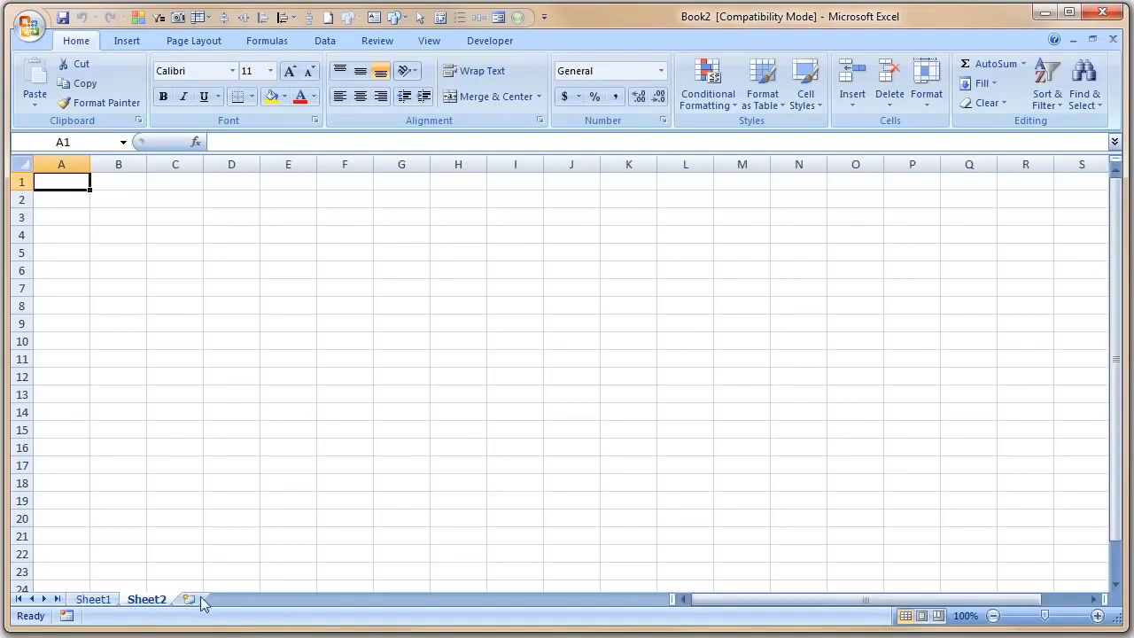
left_click(189, 601)
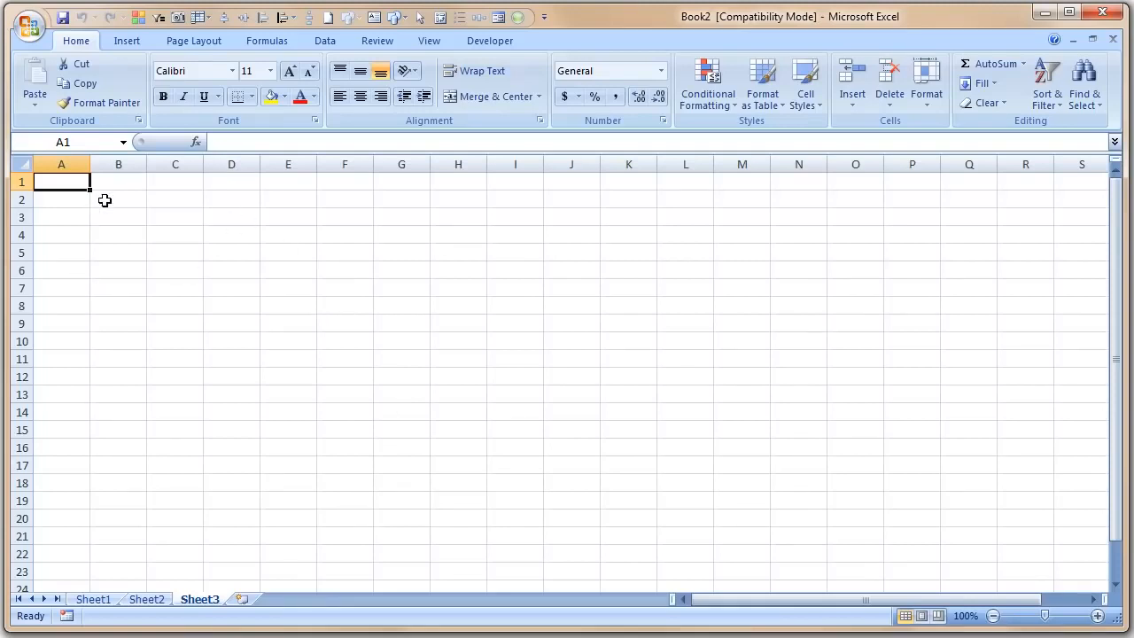
left_click(97, 600)
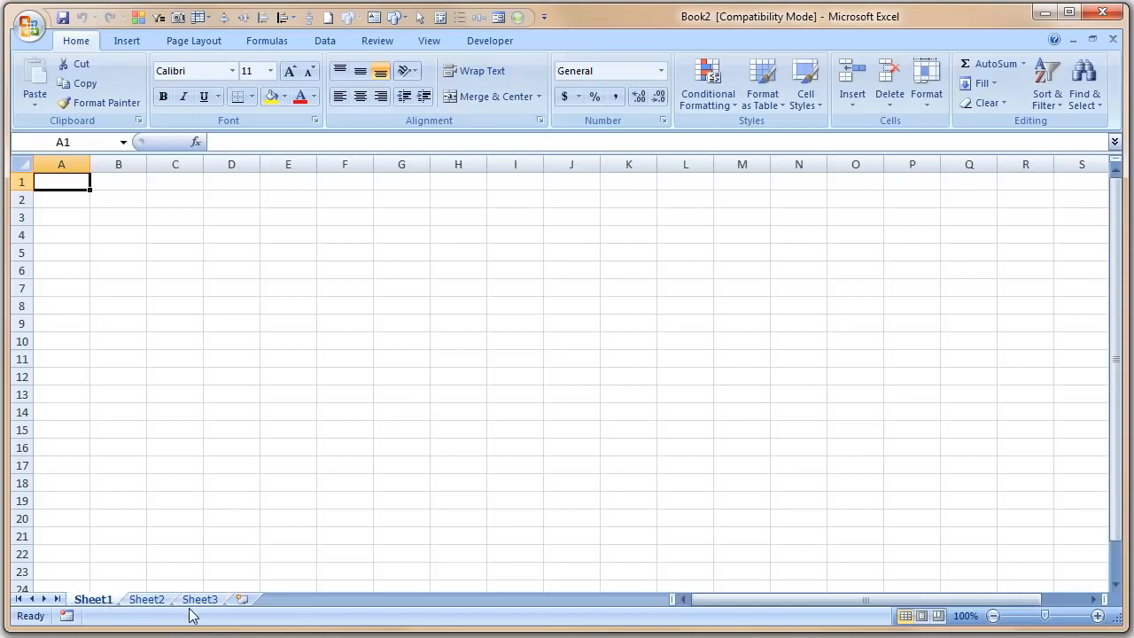
- Enter the headers "Date" in B2 and "What is it that I spent on?" in C2
left_click(105, 201)
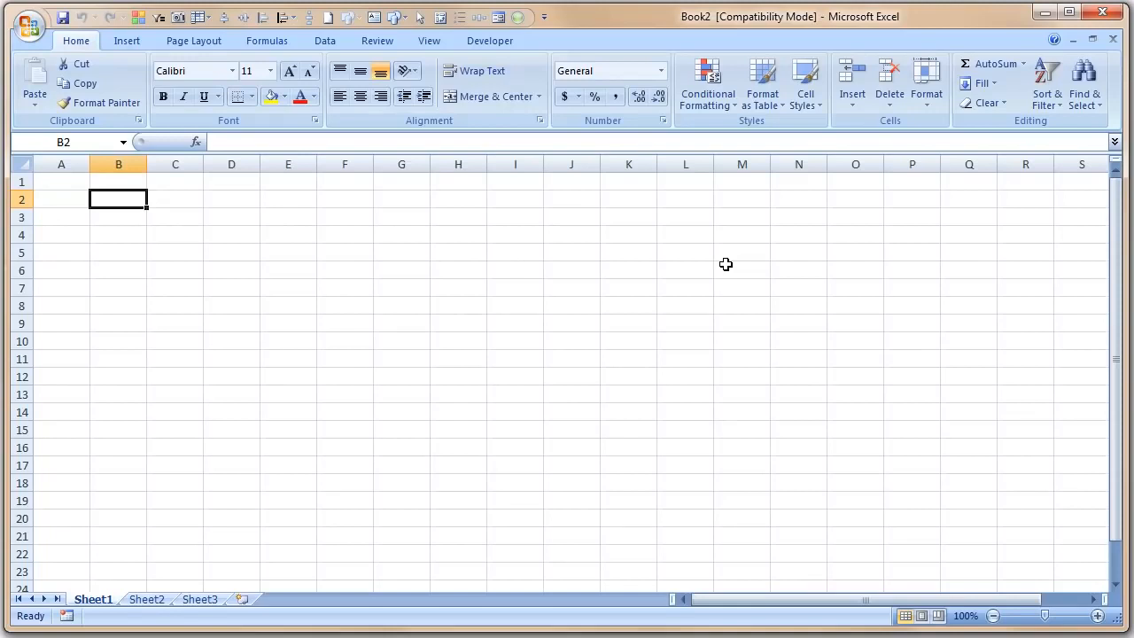
type("Date")
key("Tab")
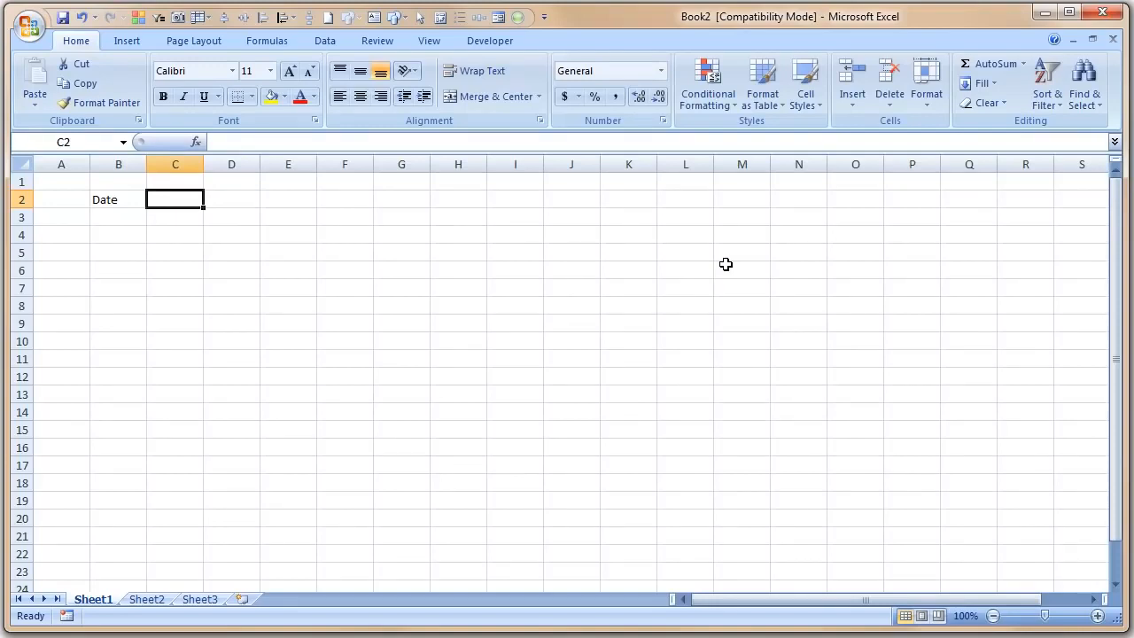
type("What is it that I spent on?")
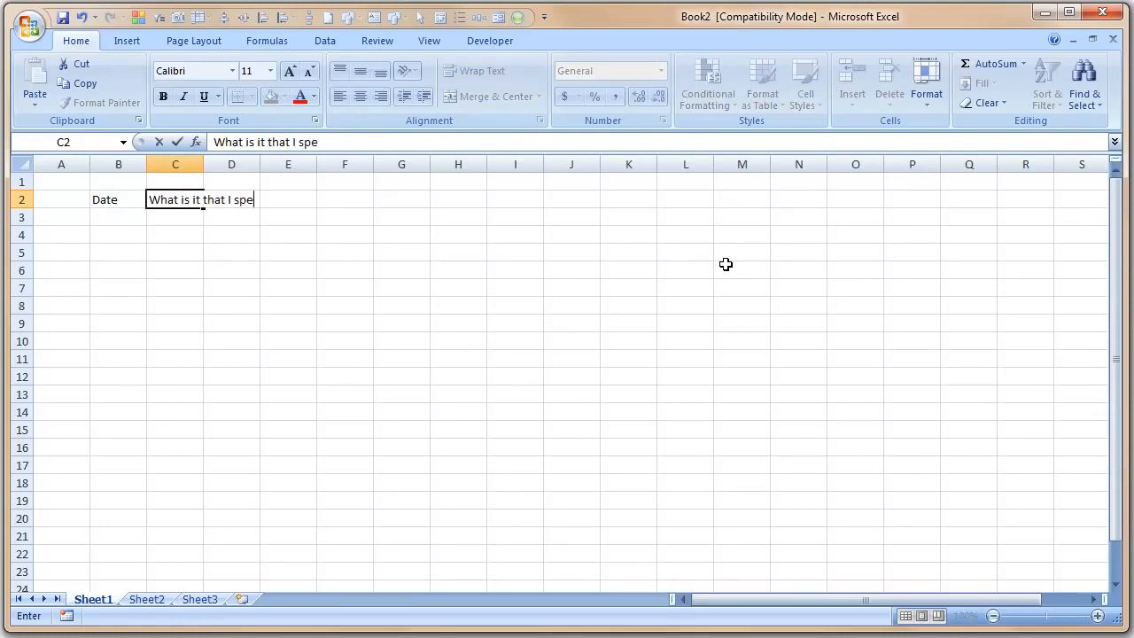
key("Tab")
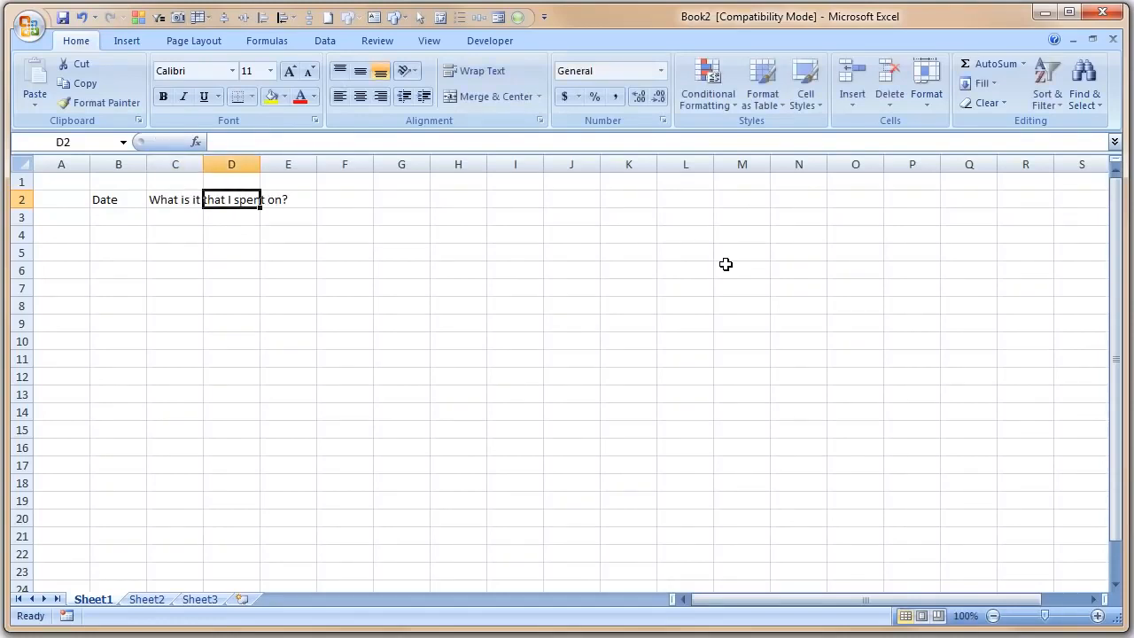
left_click(122, 197)
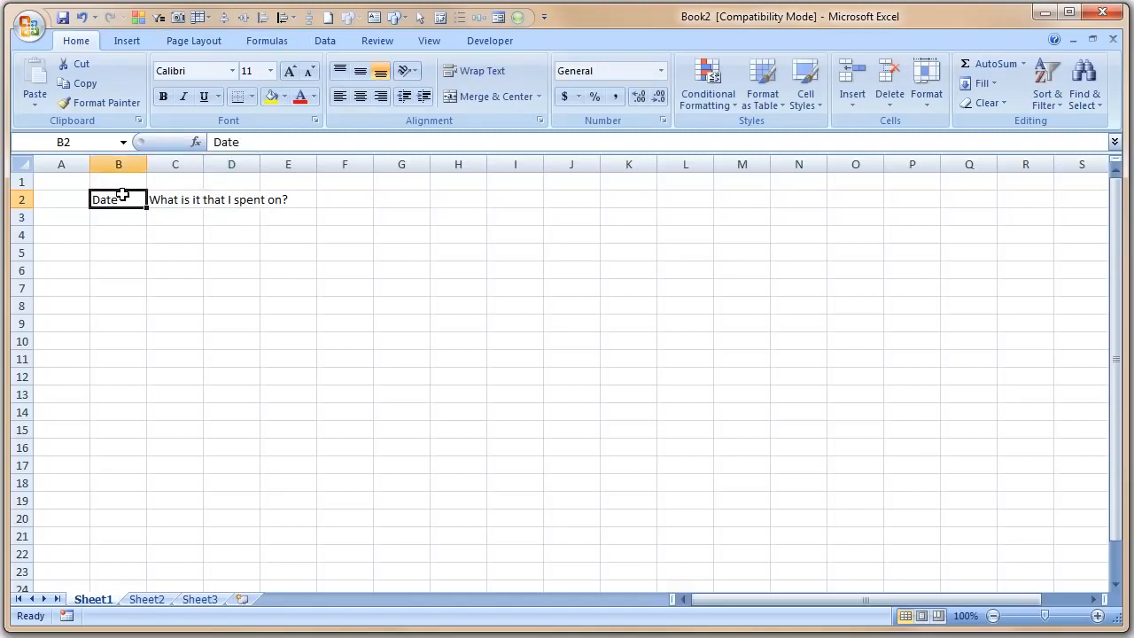
left_click(181, 199)
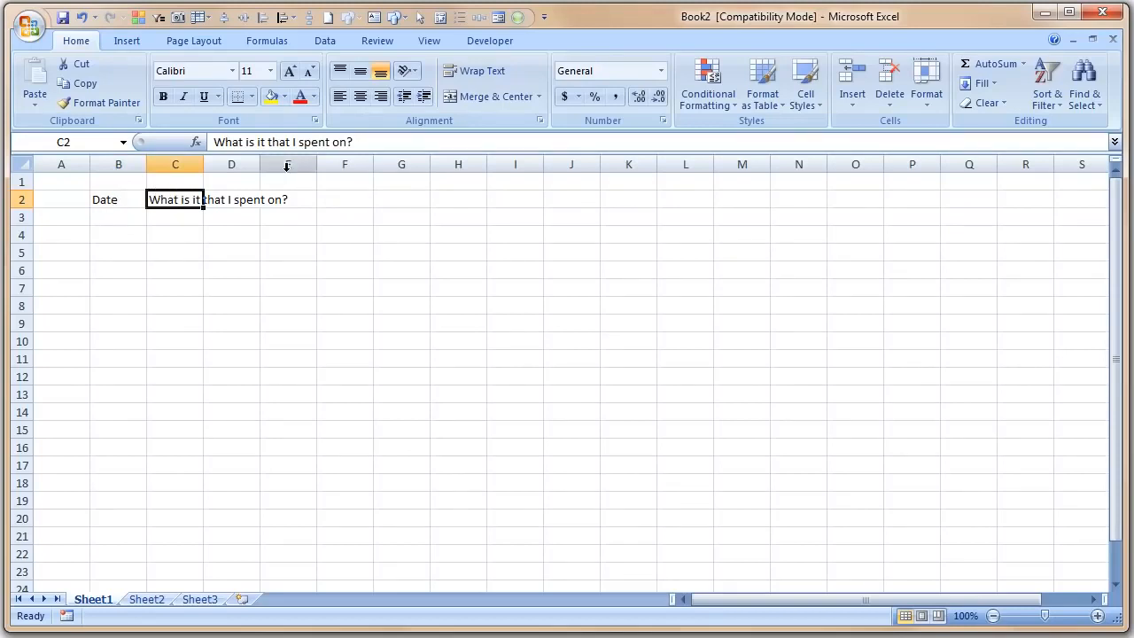
key("Right")
key("Down")
key("Up")
key("Right")
key("Right")
key("Right")
key("Right")
key("Right")
key("Right")
key("Down")
key("Down")
key("Down")
key("Down")
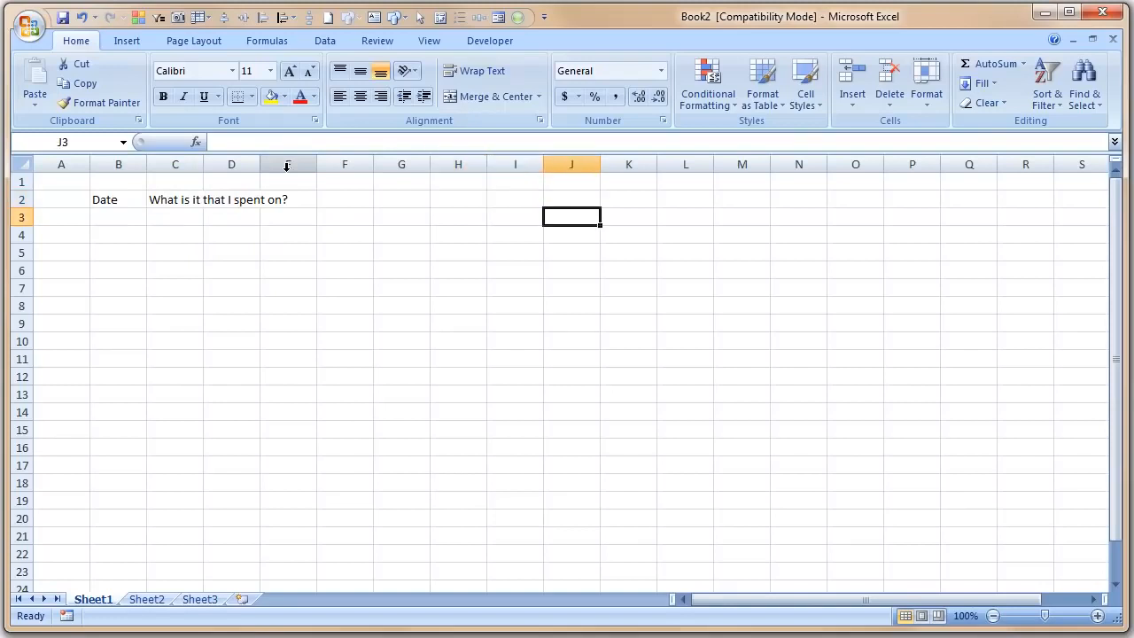
key("Left")
key("Left")
key("Left")
key("Left")
key("Up")
key("Up")
key("Up")
key("Up")
key("Left")
key("Left")
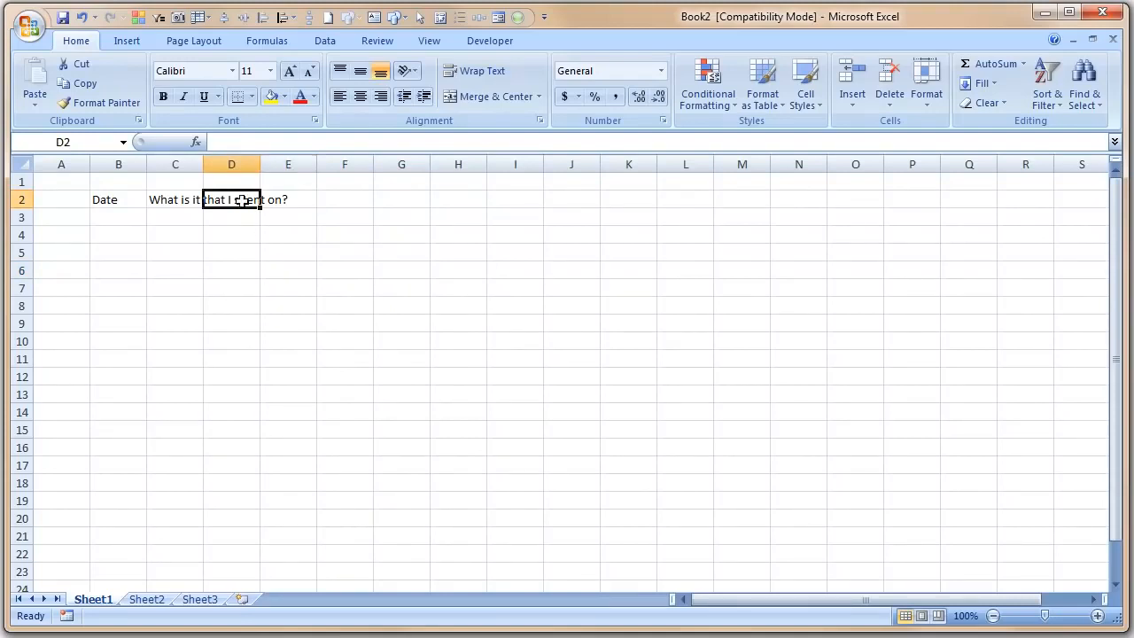
left_click(112, 199)
left_click_drag(112, 200, 380, 482)
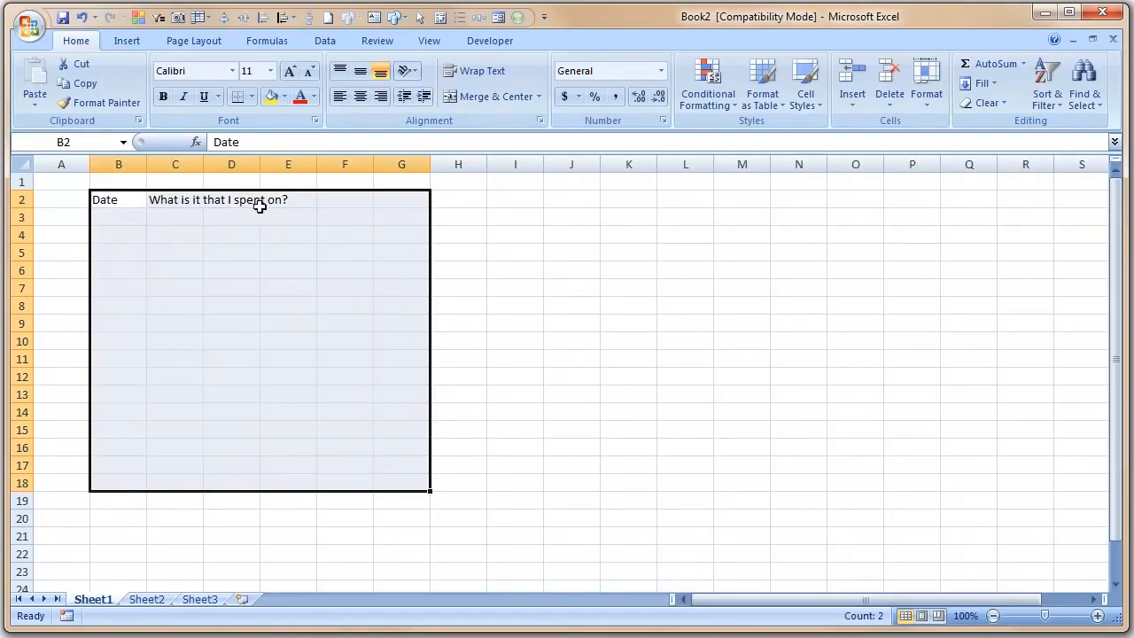
- Enter the header "How much?" in D2
left_click(225, 201)
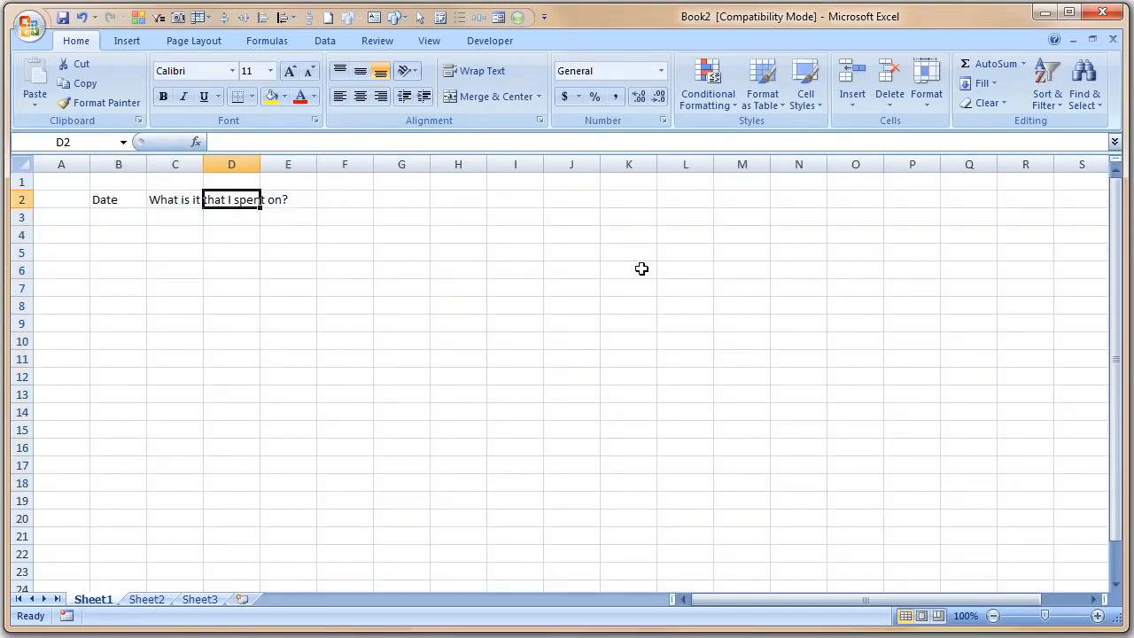
type("How much?")
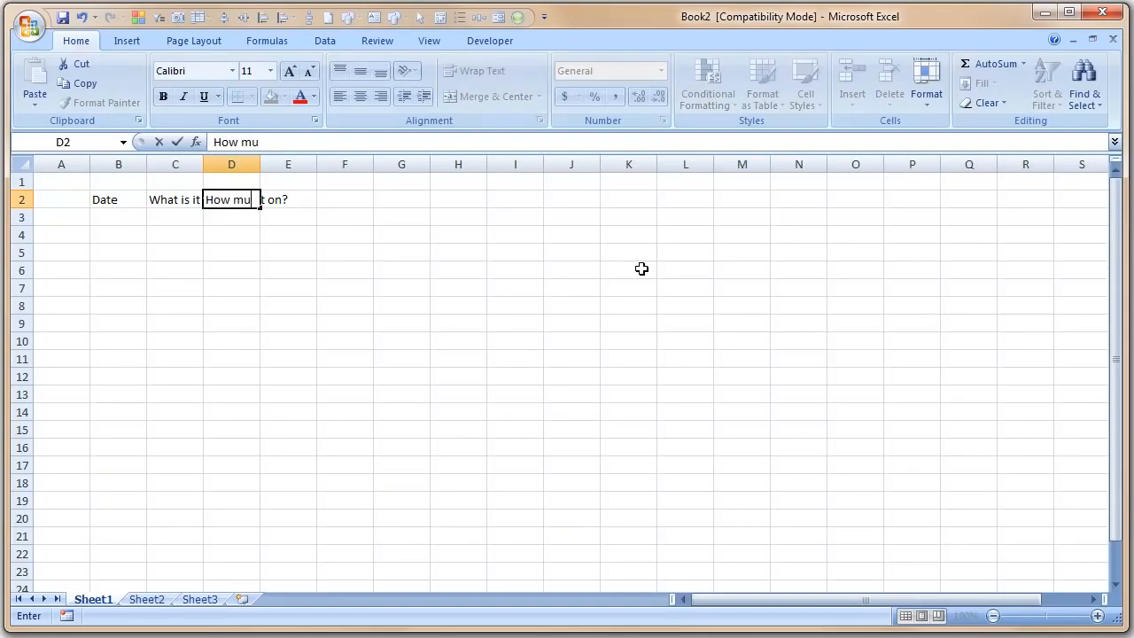
key("Tab")
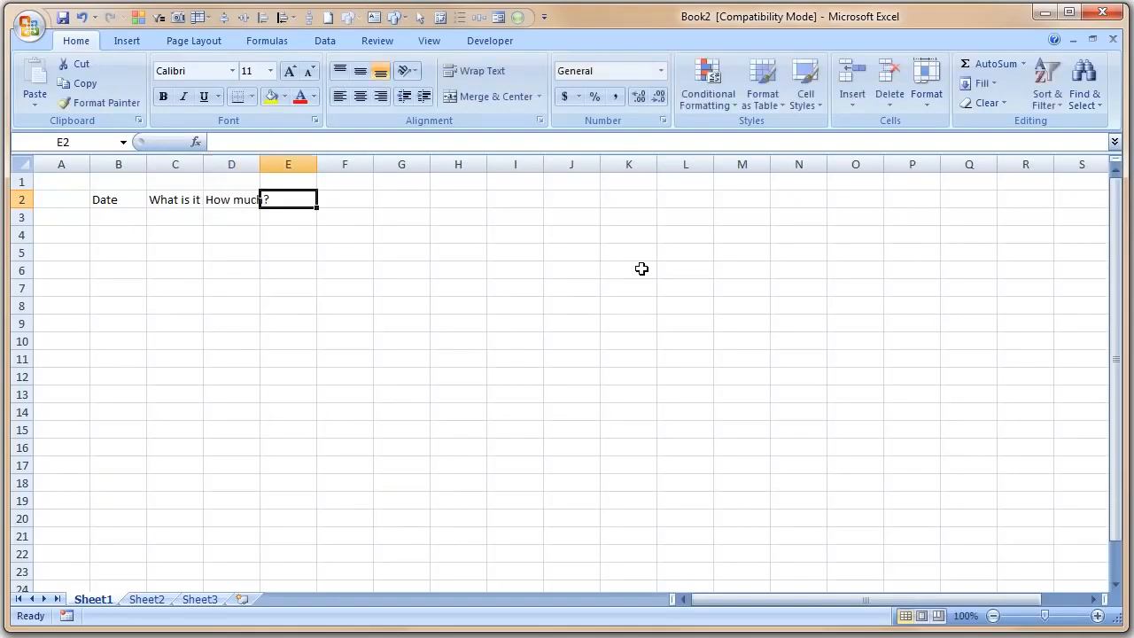
left_click_drag(132, 164, 227, 176)
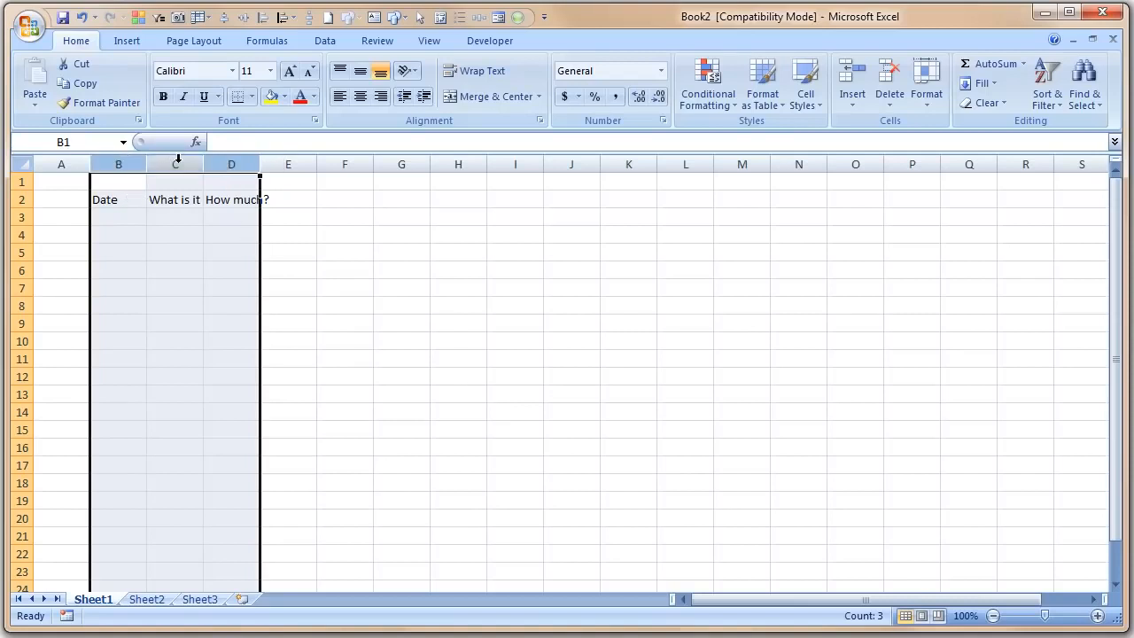
left_click_drag(118, 164, 248, 169)
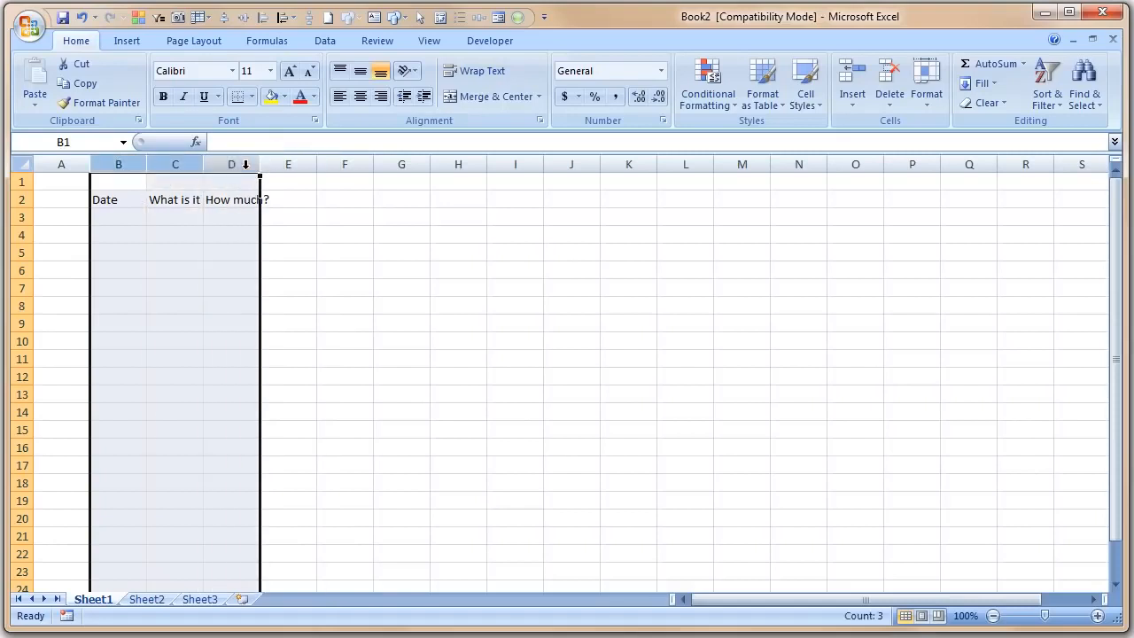
left_click(289, 216)
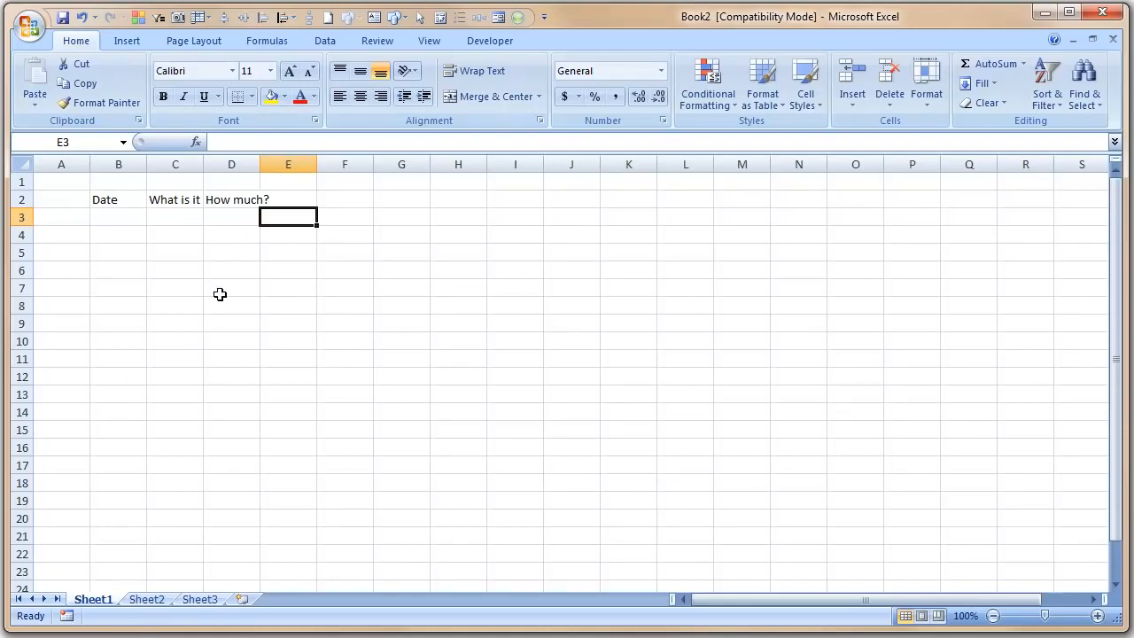
key("Up")
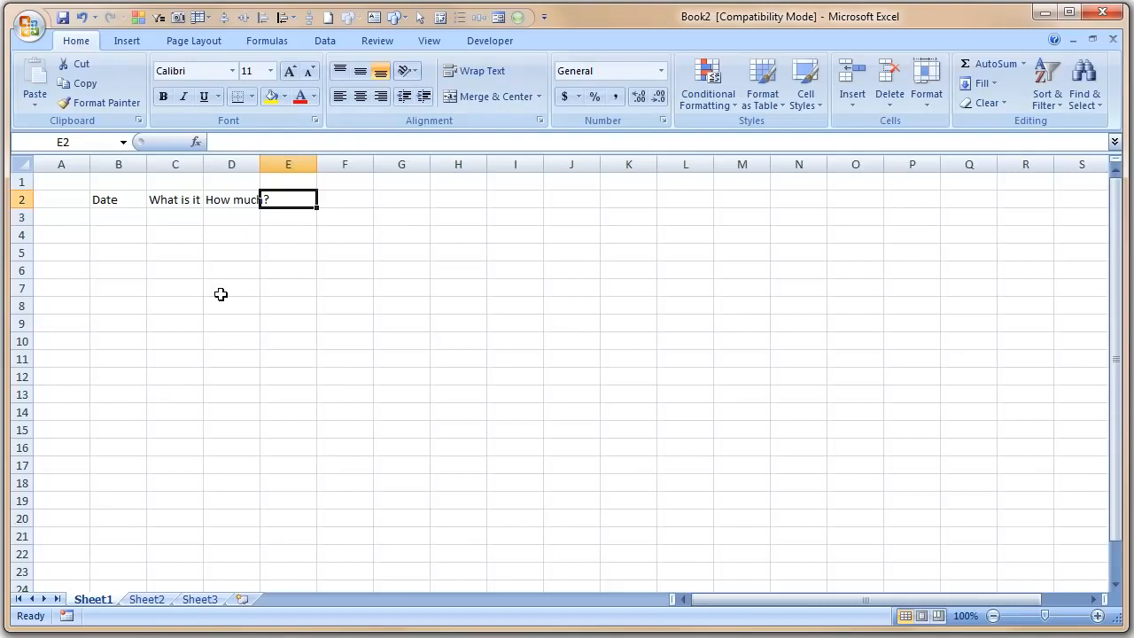
left_click(164, 200)
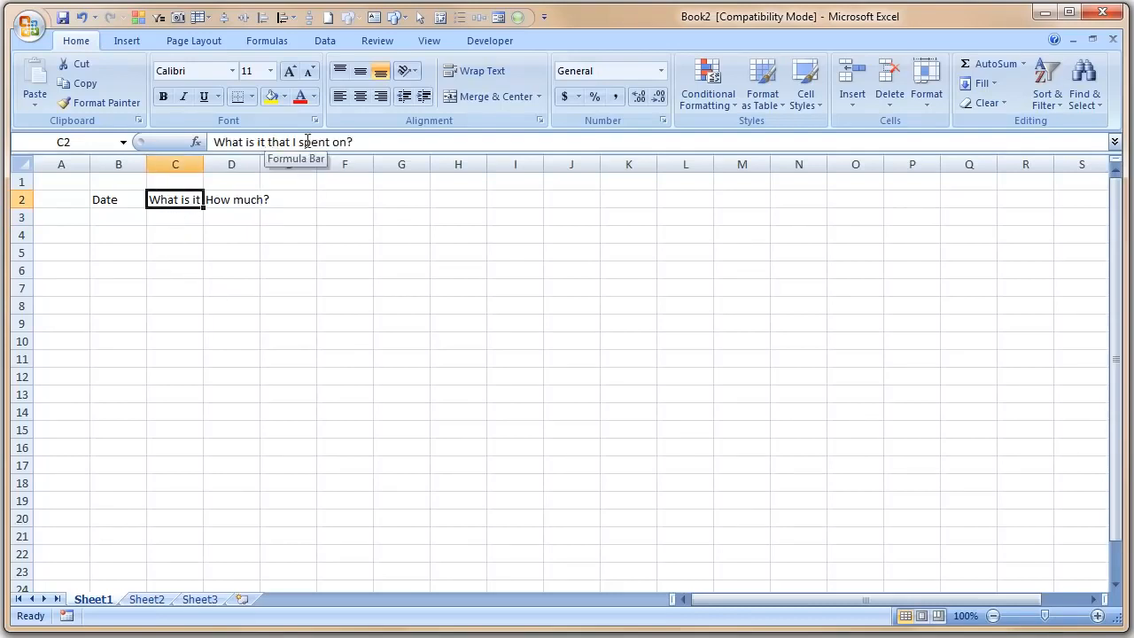
left_click(211, 234)
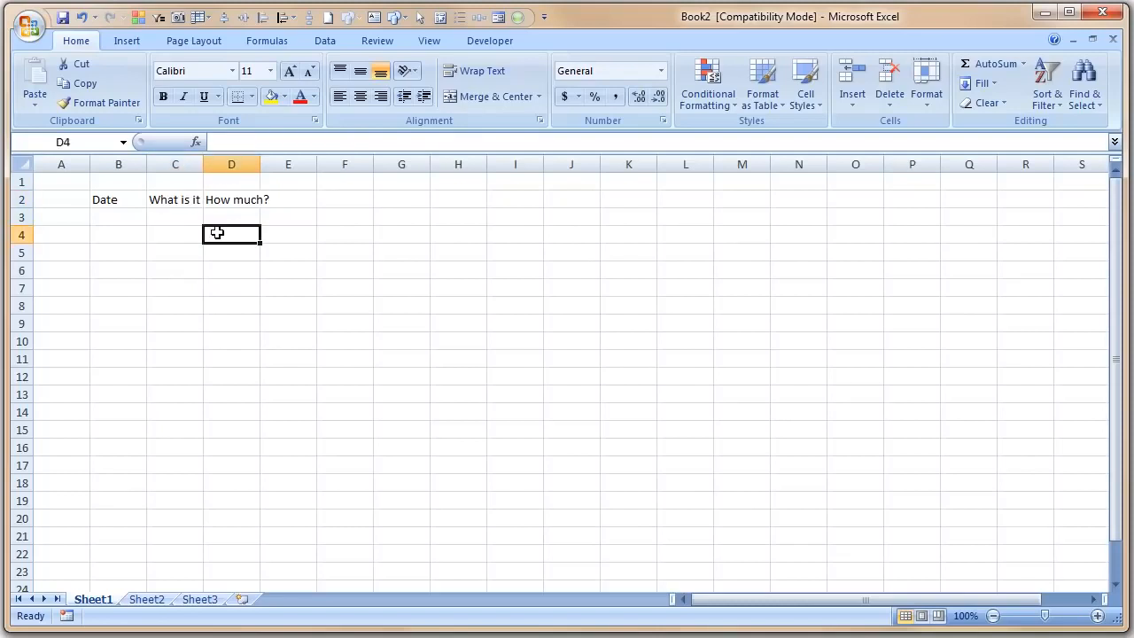
- Autofit columns C and D to their header text and make the Date column slightly wider
left_click(185, 200)
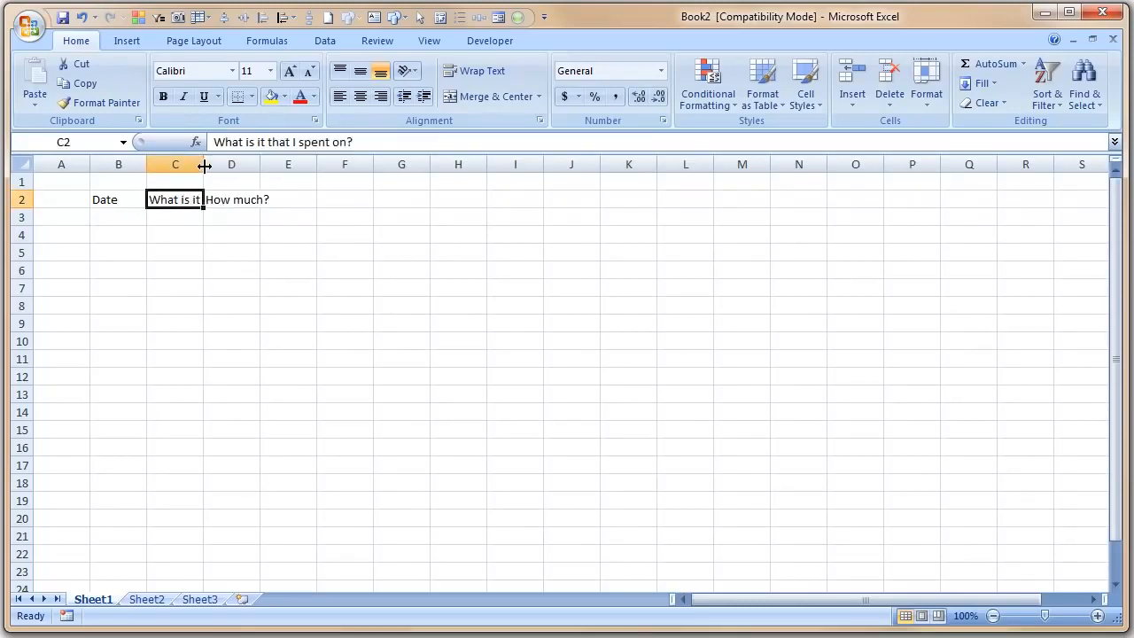
left_click_drag(204, 166, 342, 162)
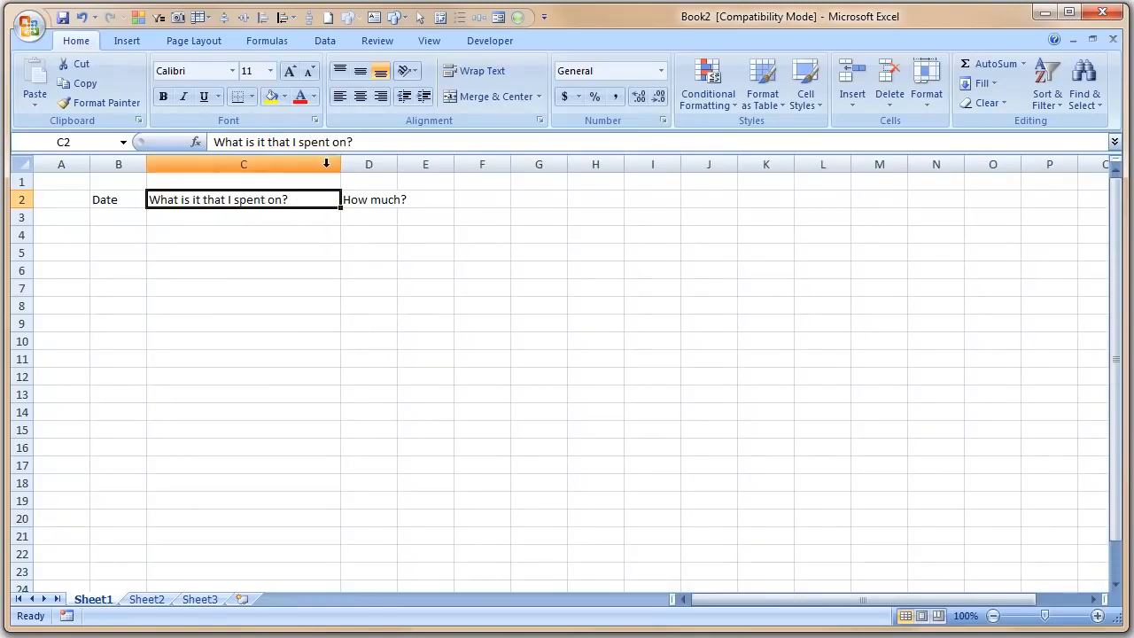
double_click(340, 164)
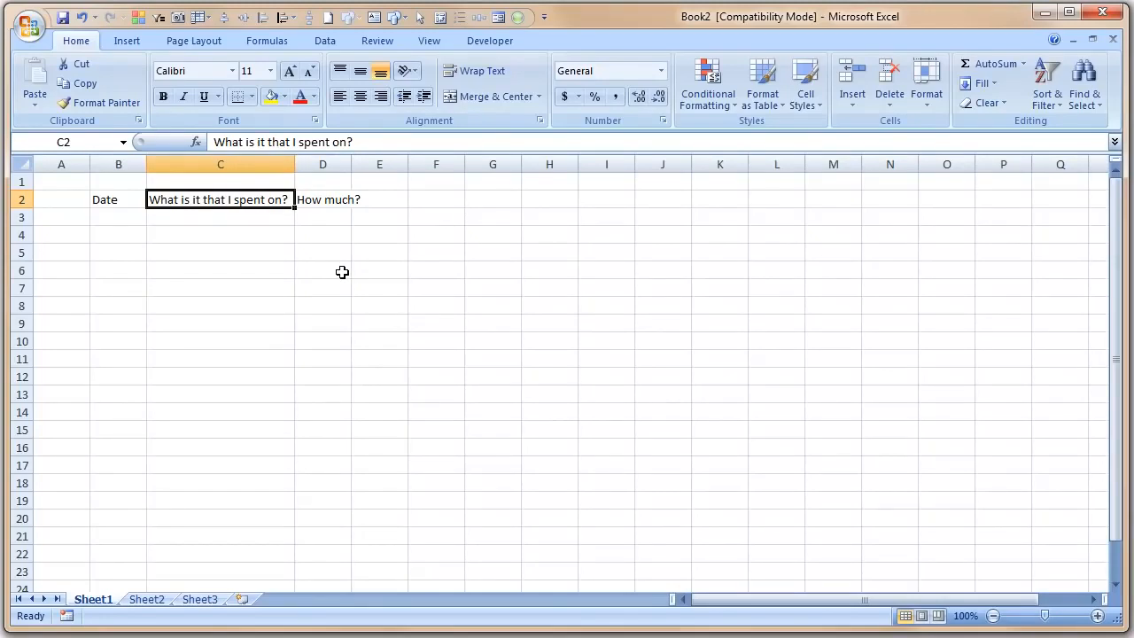
double_click(355, 166)
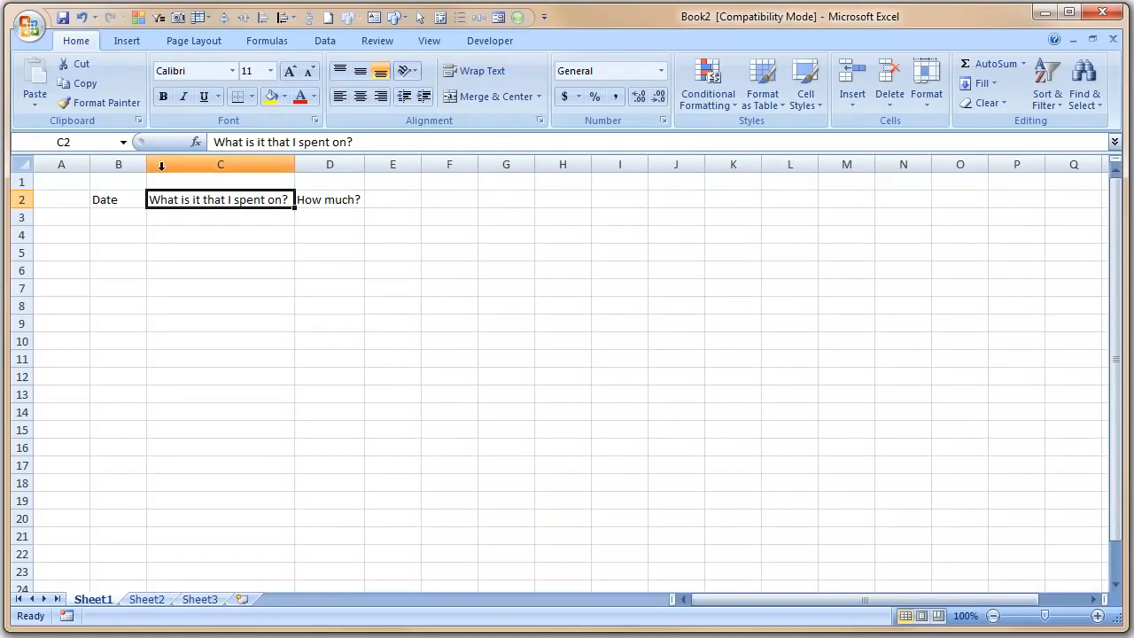
left_click_drag(145, 164, 122, 165)
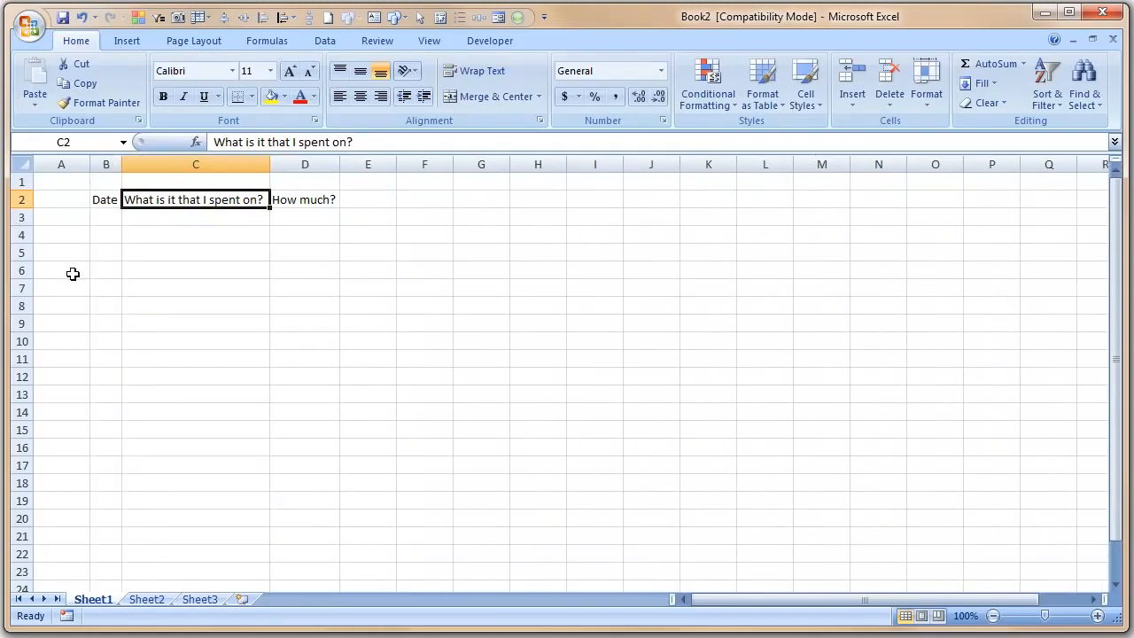
left_click_drag(120, 166, 167, 169)
- Fill row 3 with the first expense: date 1-aug-2010, item "Rent" and amount 2700
left_click(135, 219)
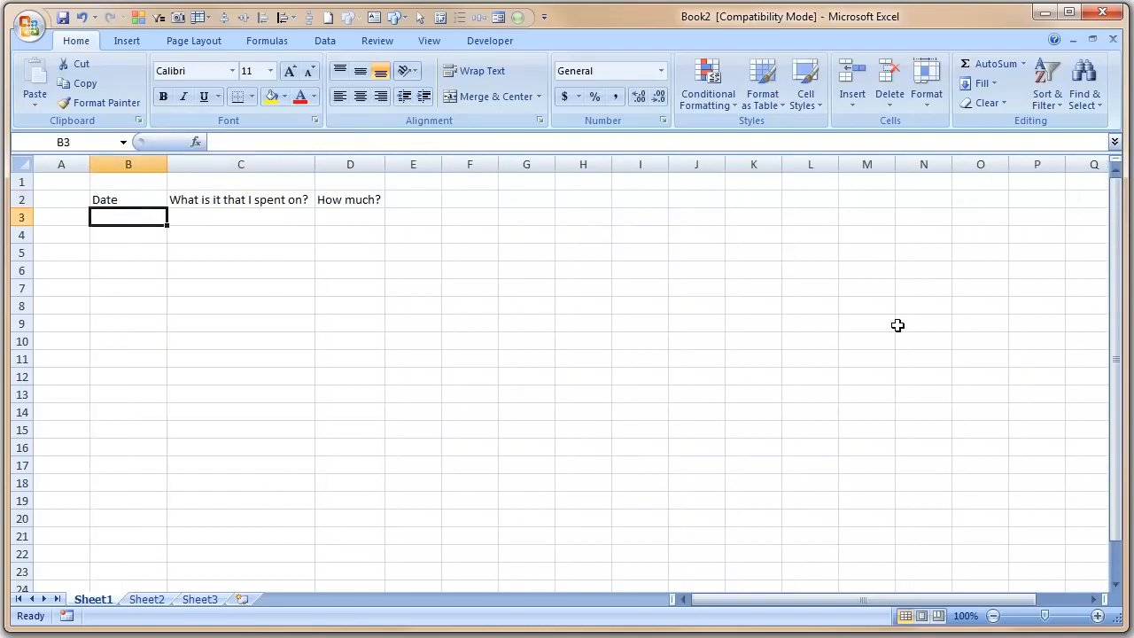
type("1-aug-2010")
key("Tab")
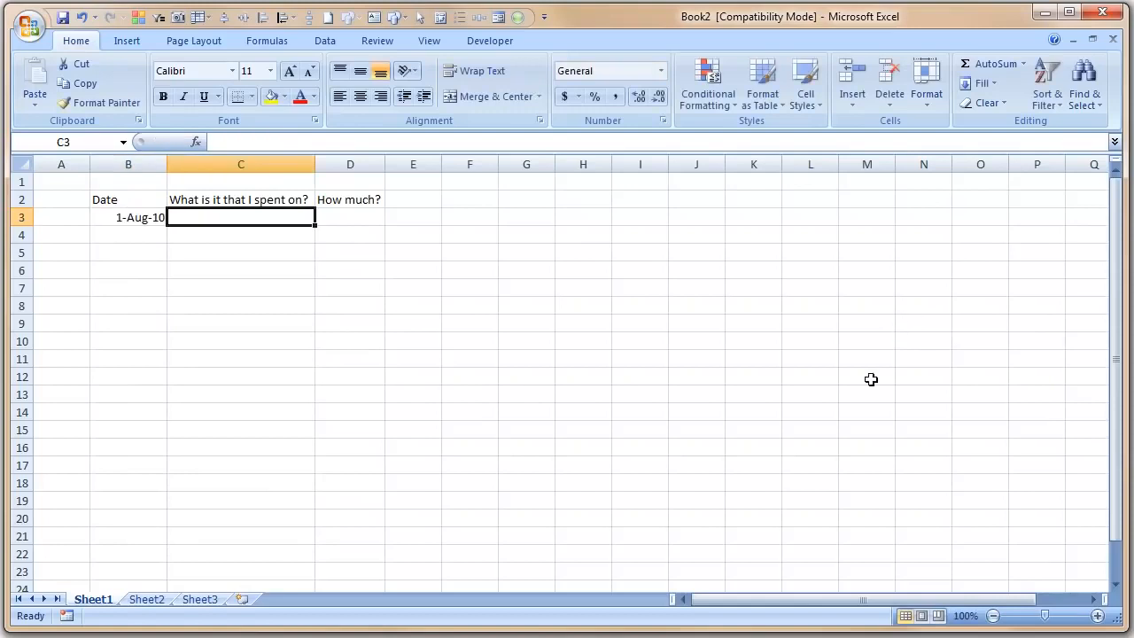
left_click(155, 219)
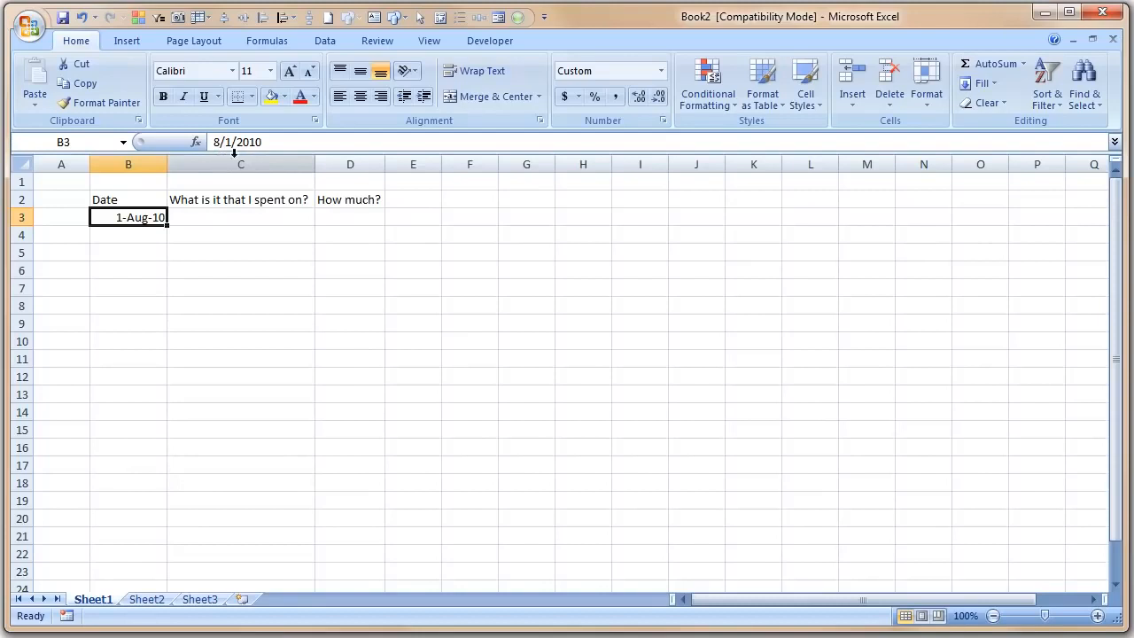
left_click(238, 221)
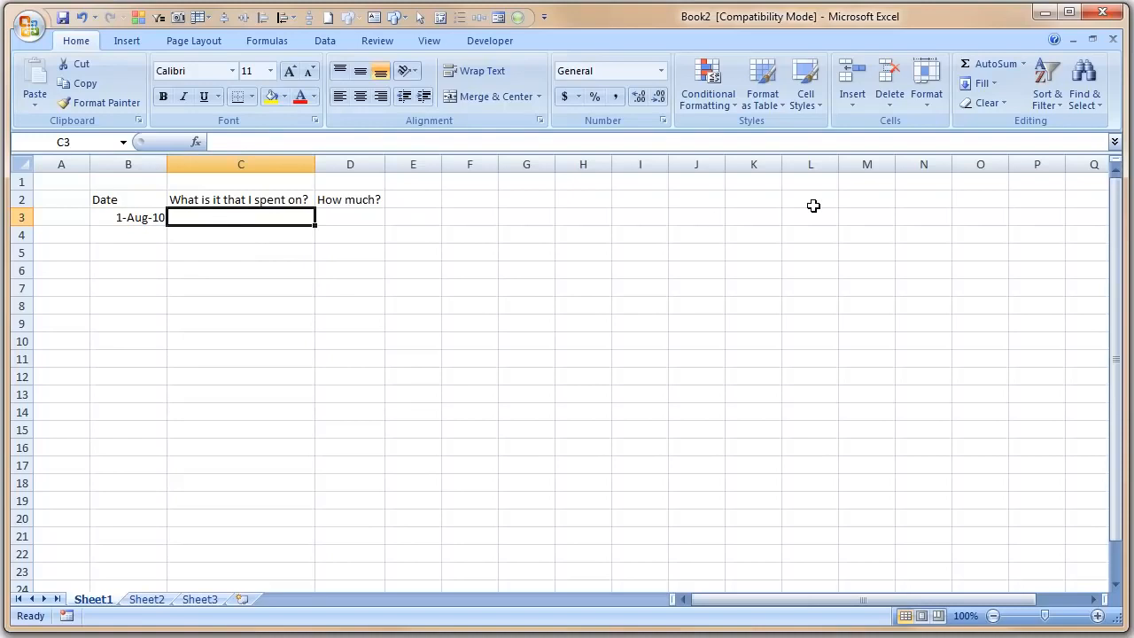
type("Rent")
key("Tab")
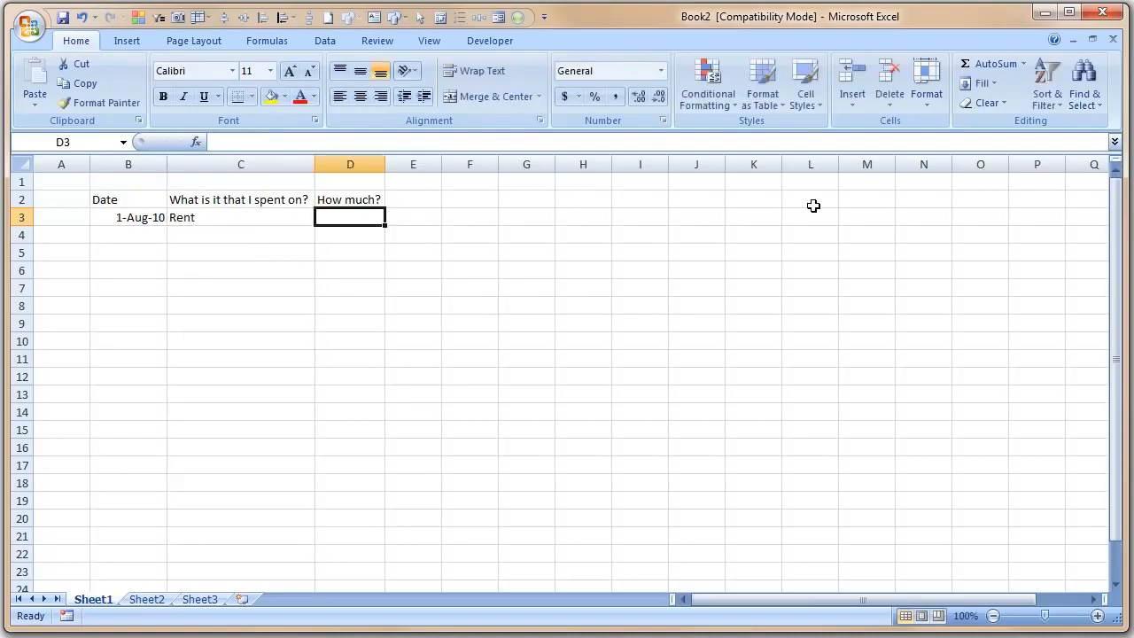
type("2700")
key("Return")
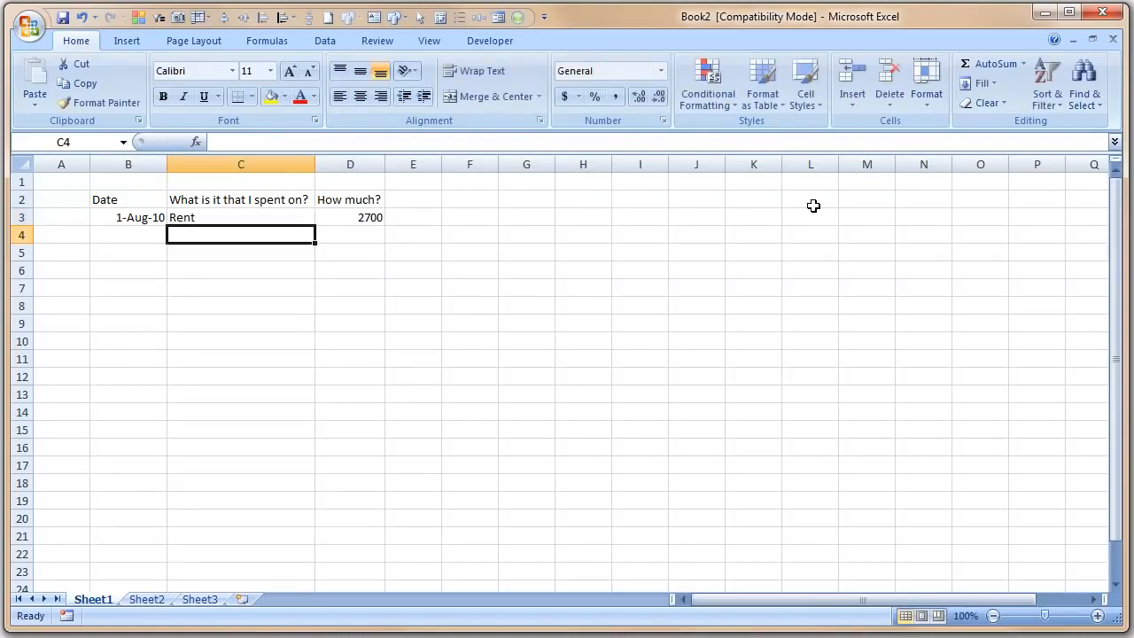
- Enter the second expense's date 1-aug-2010 in B4 and the item "maid salary" in C4
key("Left")
type("10")
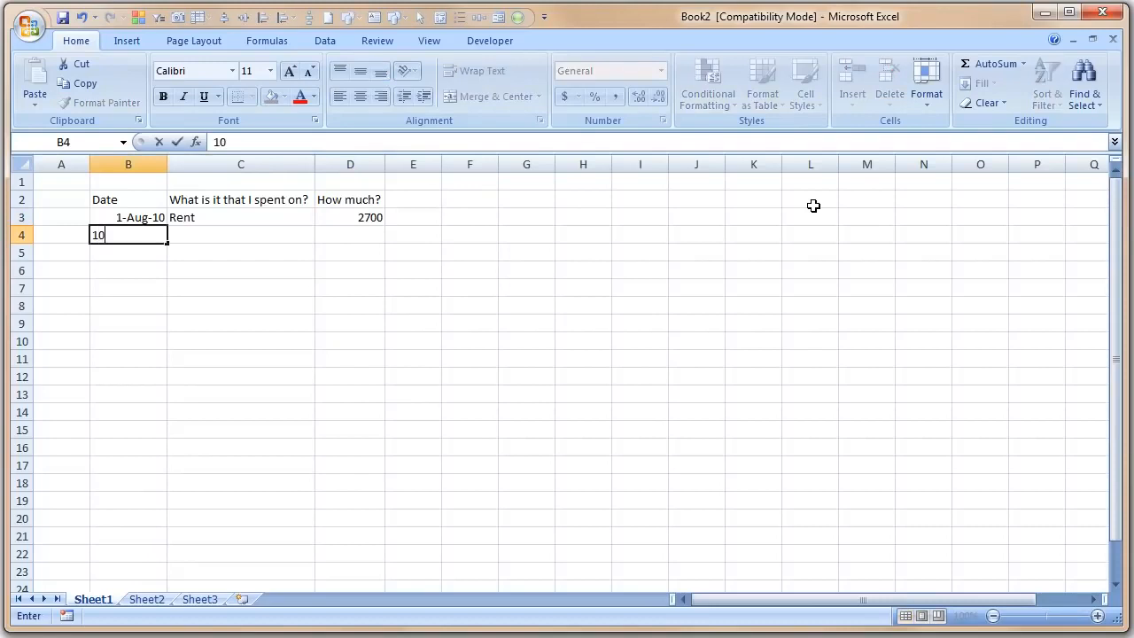
key("BackSpace")
type("-aug-2010")
key("Tab")
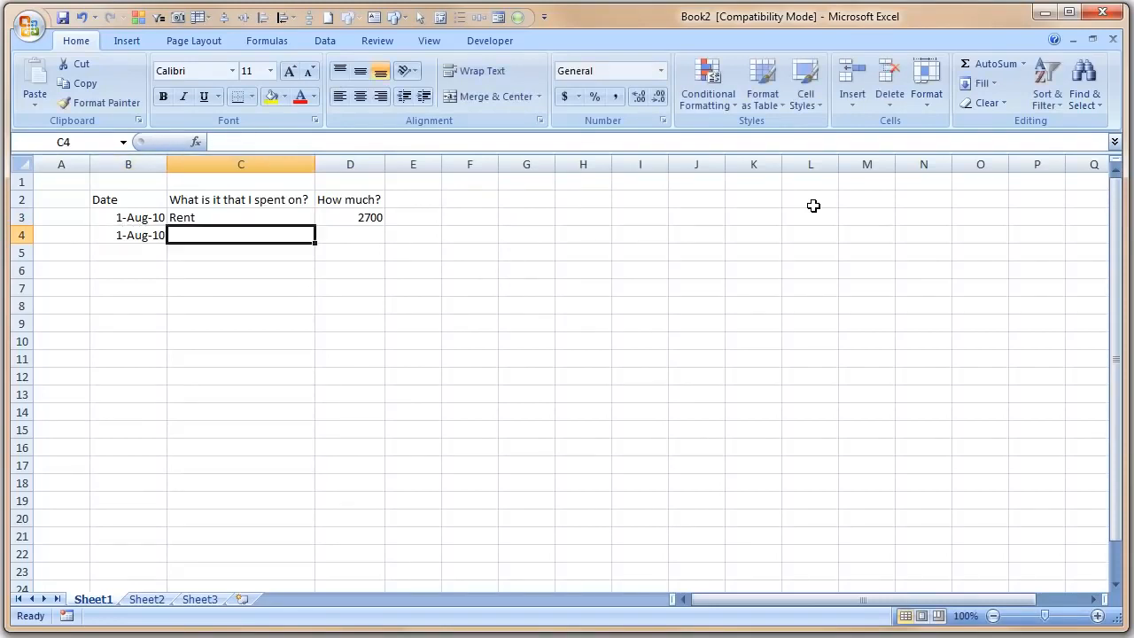
type("maid")
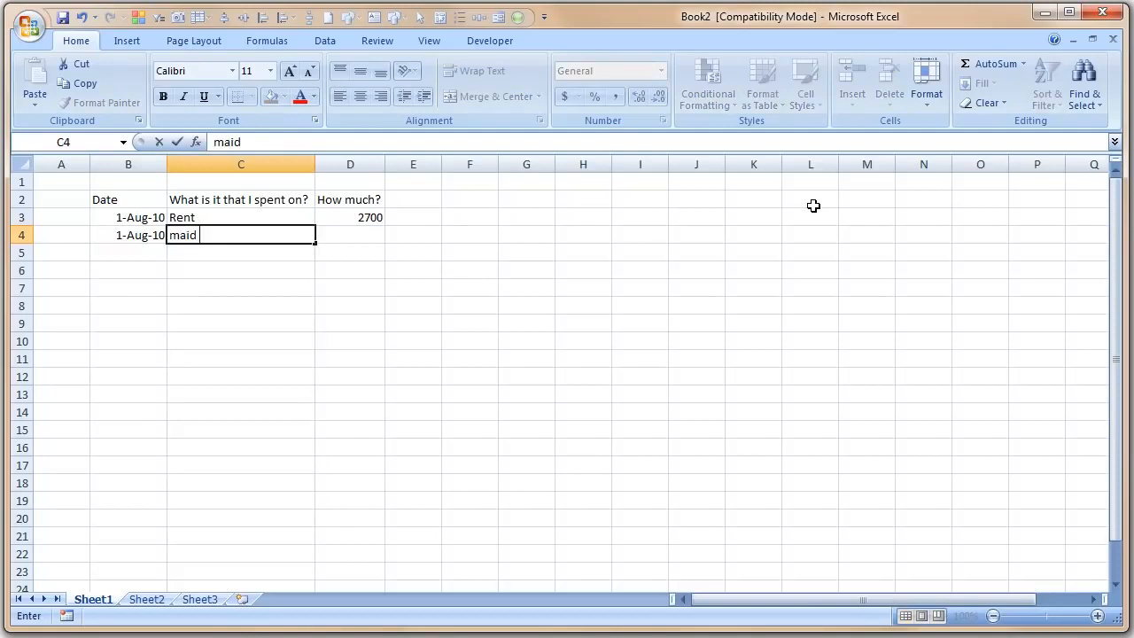
type(" salary")
key("Tab")
- Enter the maid salary amount in D4 as 100 and replace it with 1400
type("100")
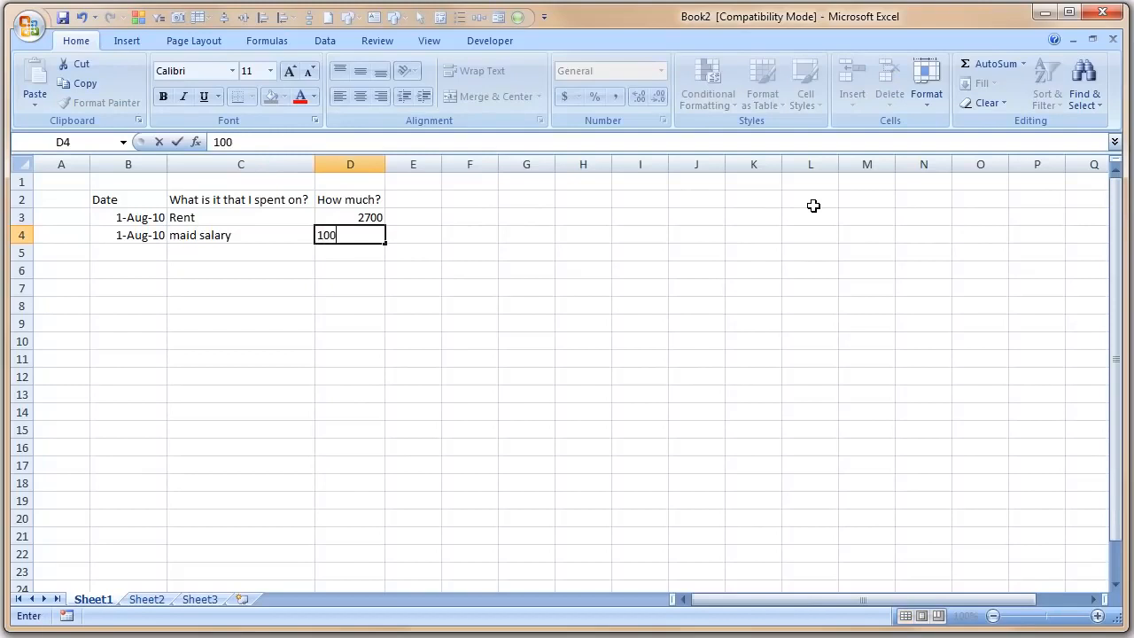
key("Return")
key("Up")
key("Right")
key("Right")
key("Right")
key("Left")
type("1400")
key("Return")
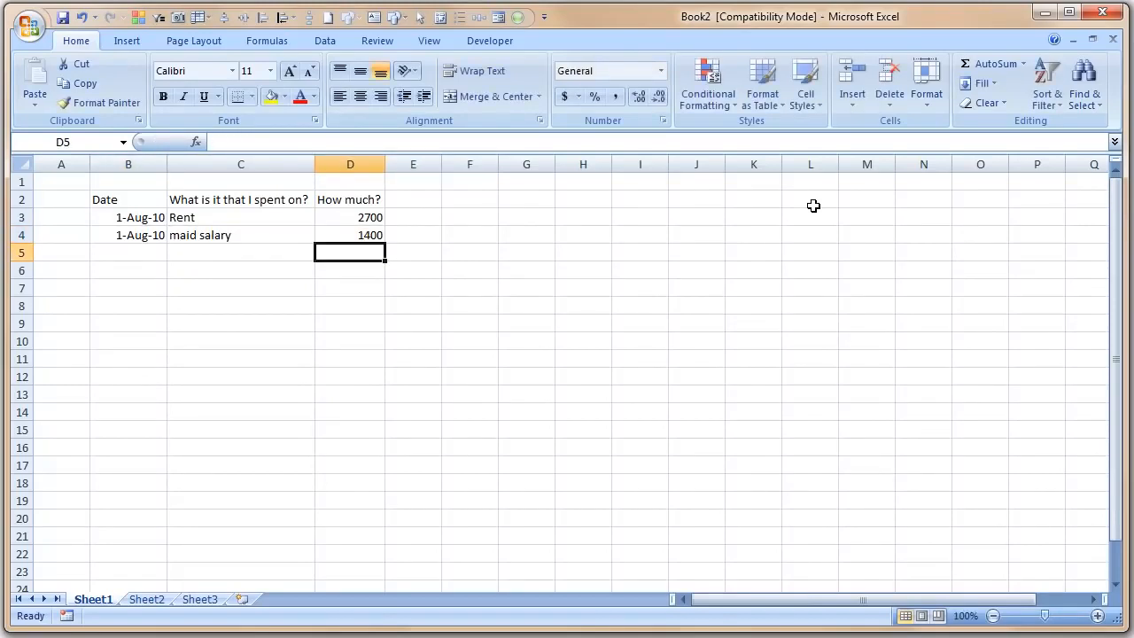
- Overwrite the maid salary amount in D4 with 2800
key("Left")
key("Left")
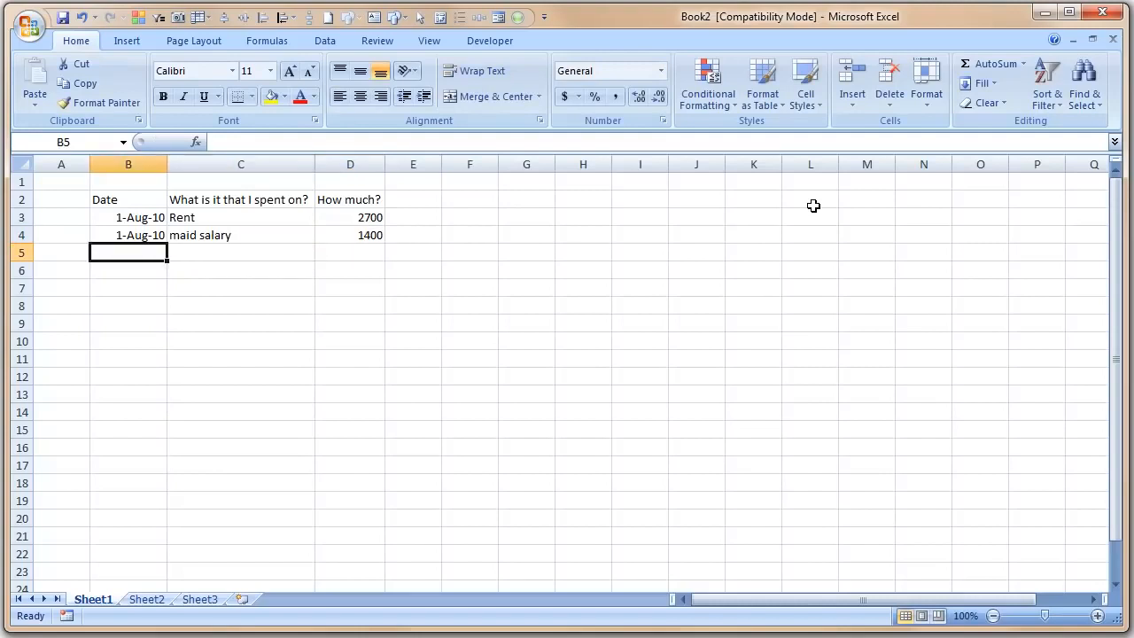
key("Right")
key("Right")
key("Up")
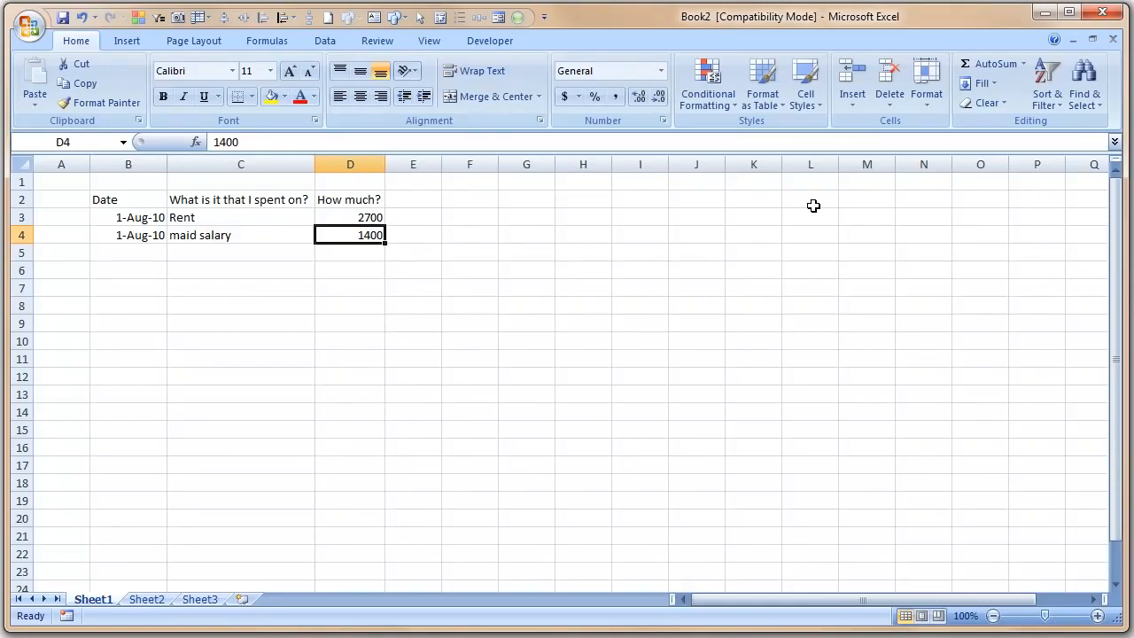
type("2800")
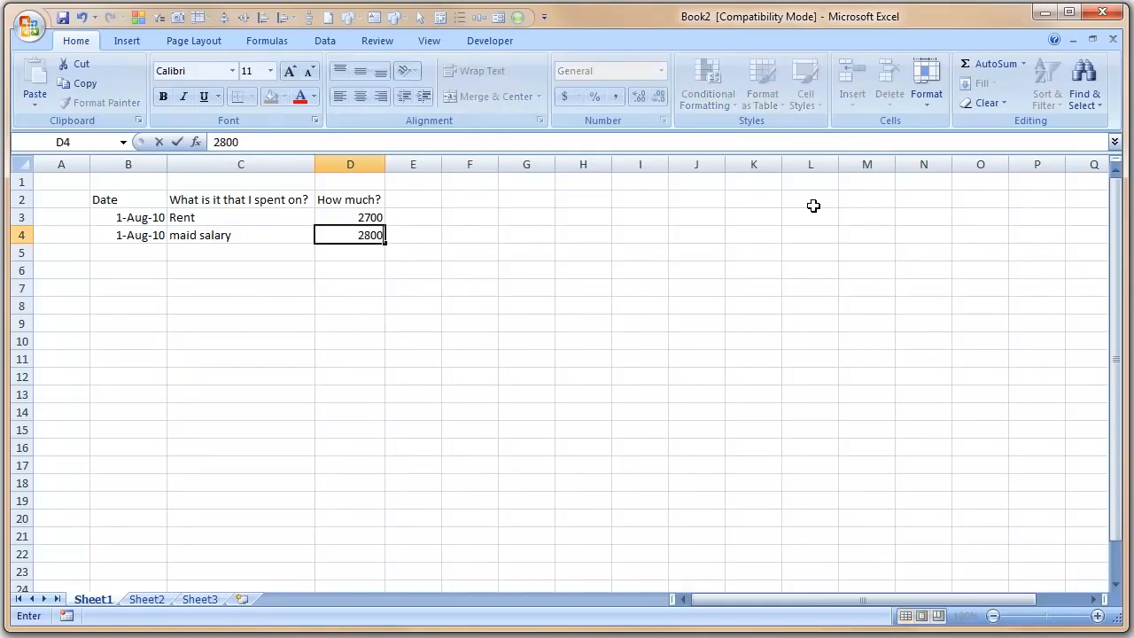
key("Return")
key("Up")
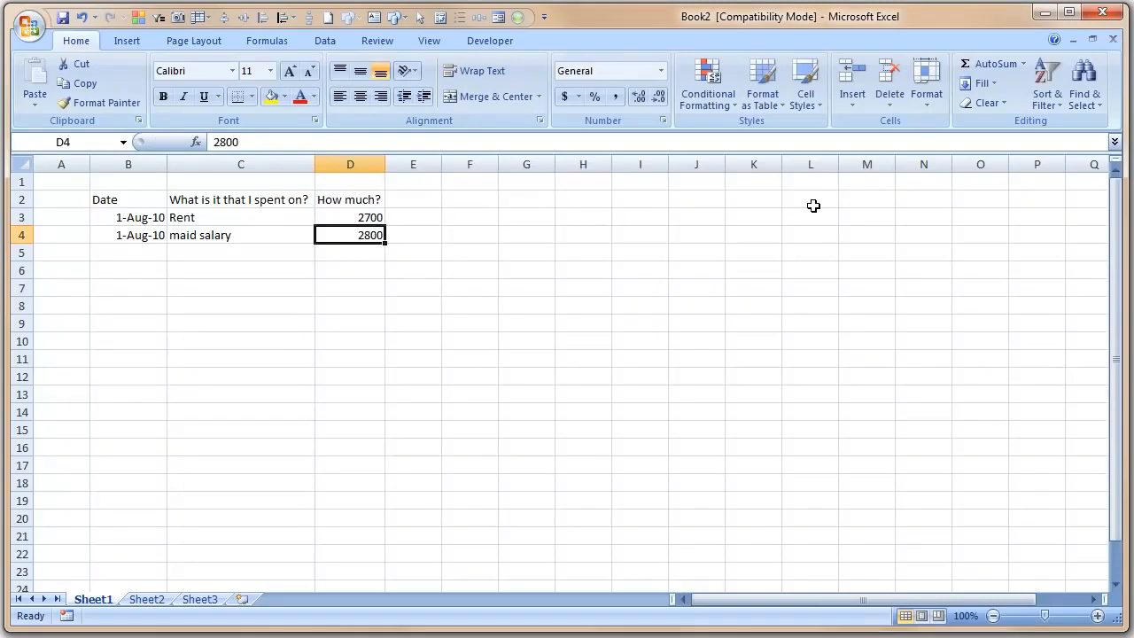
- Edit the maid salary amount in D4 so that it is 280
key("Return")
key("Up")
key("F2")
key("BackSpace")
key("BackSpace")
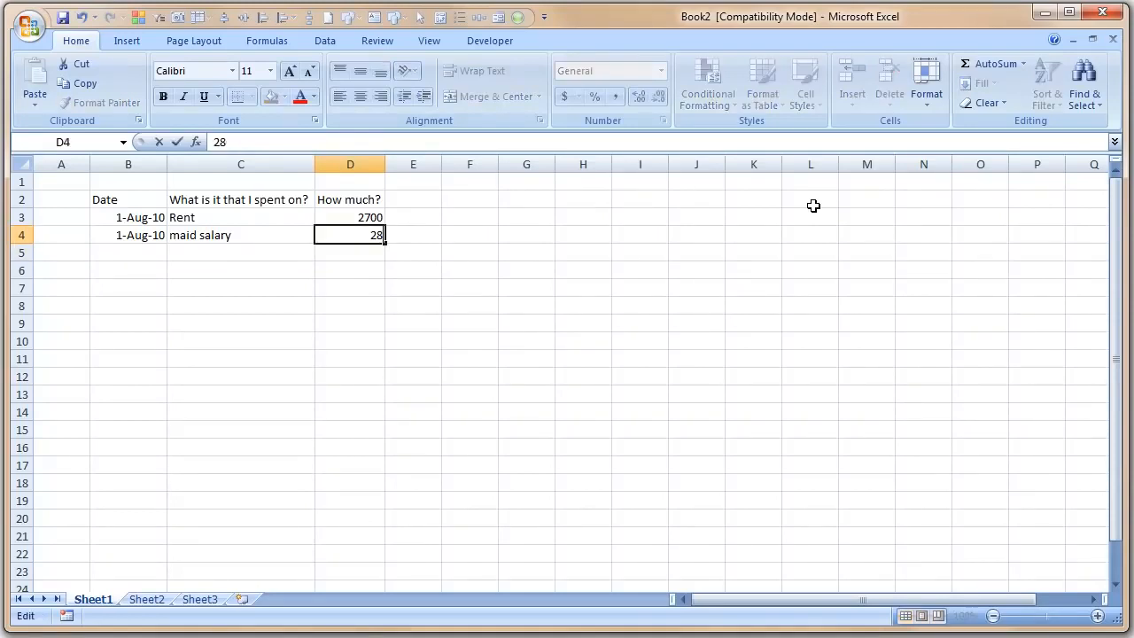
key("Right")
key("Right")
type("0")
key("Return")
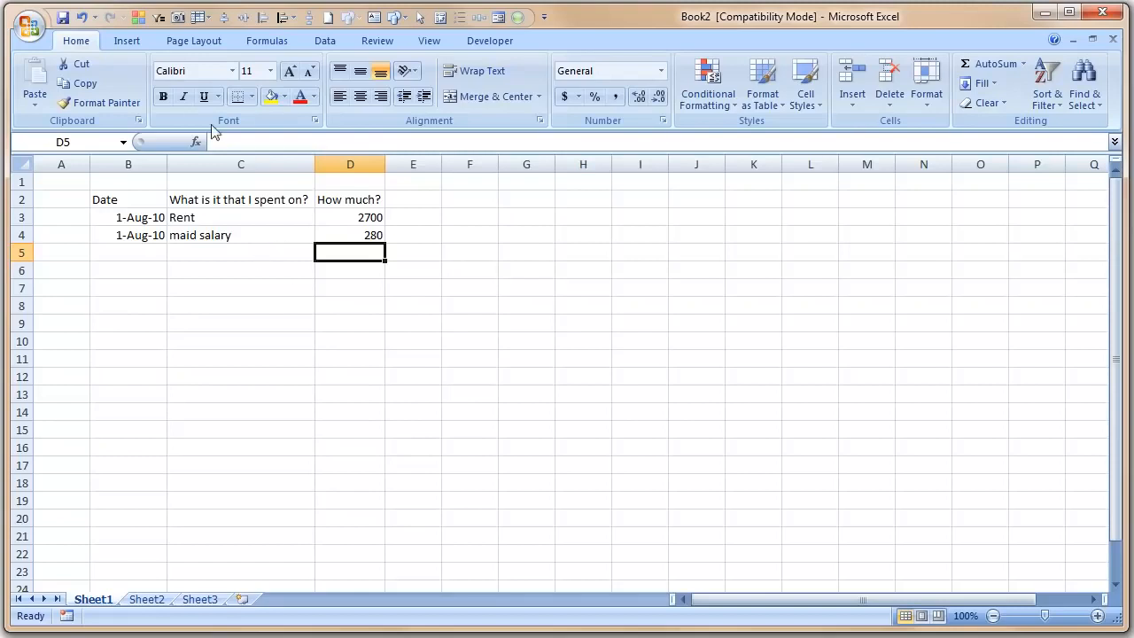
left_click(68, 20)
left_click(28, 26)
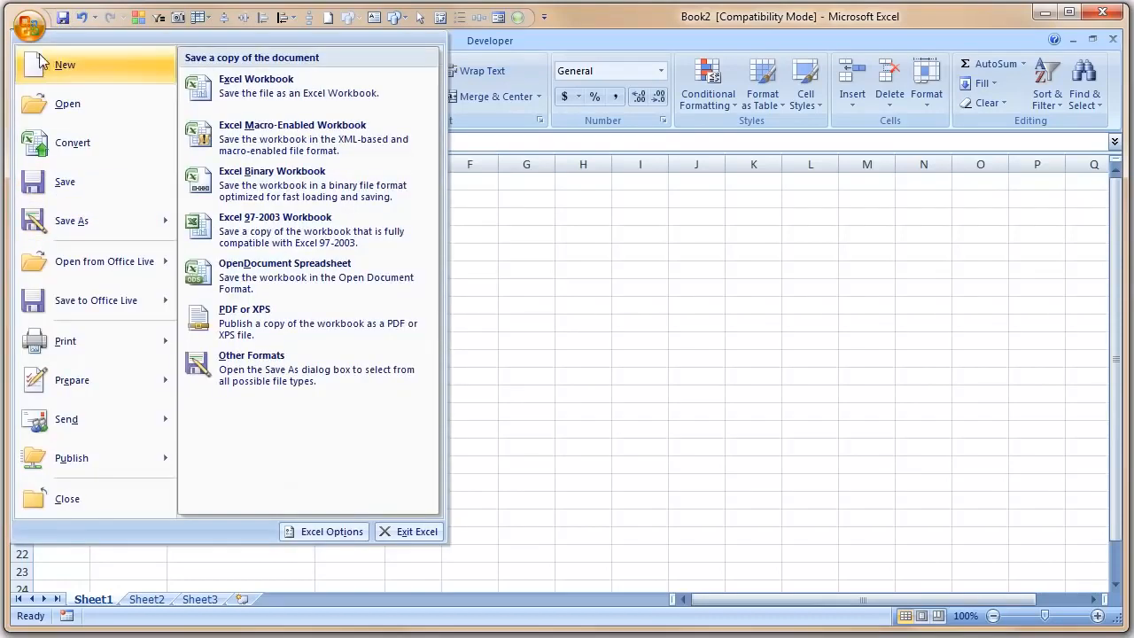
left_click(31, 30)
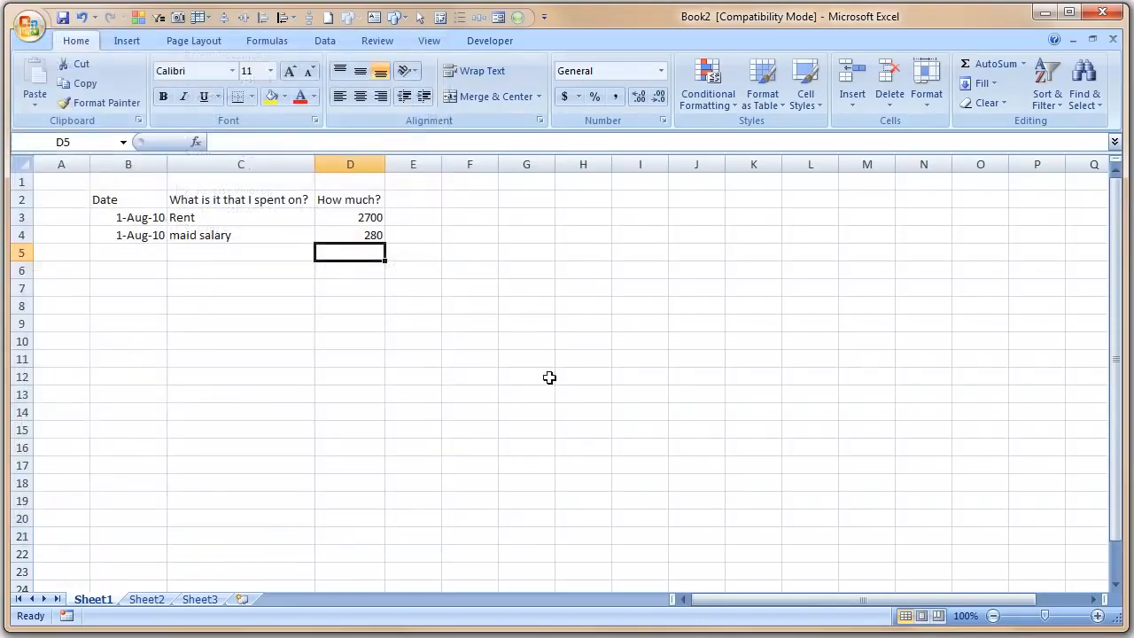
- Save the workbook as "first-steps" in the baby steps folder inside PHD, in Excel 97-2003 Workbook format
left_click(29, 32)
left_click(67, 181)
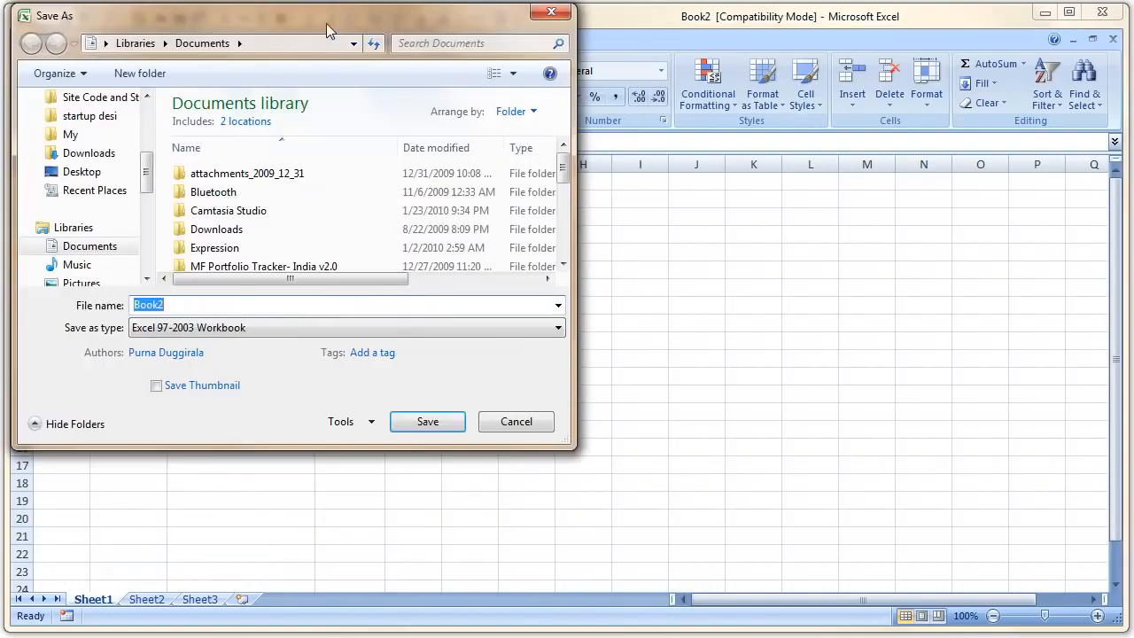
left_click_drag(500, 101, 502, 105)
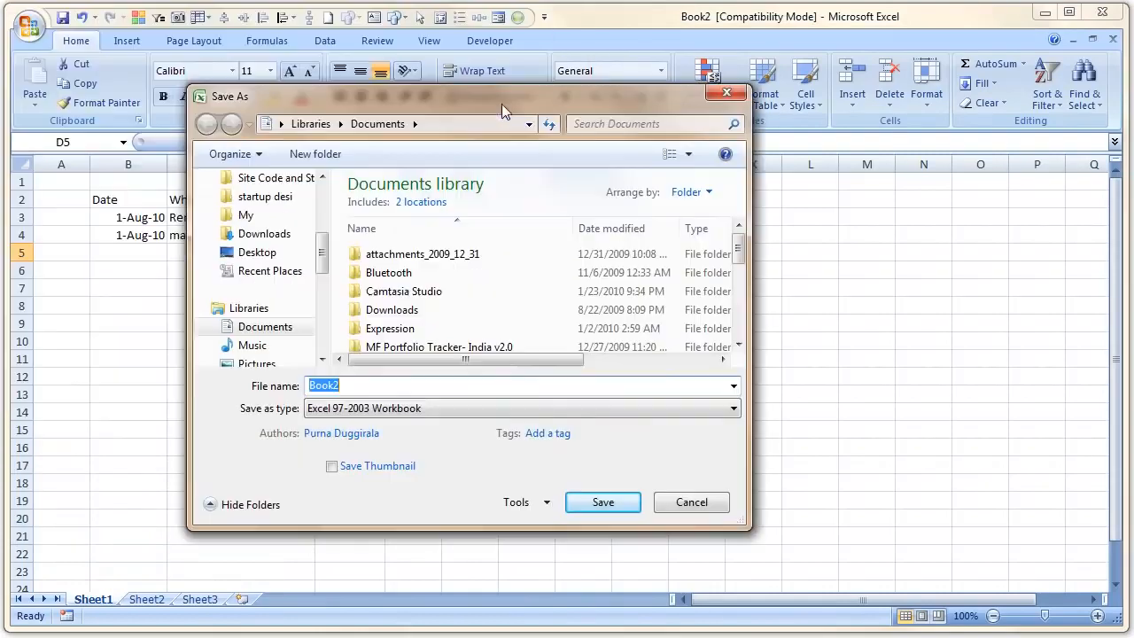
left_click_drag(322, 258, 328, 177)
left_click(307, 243)
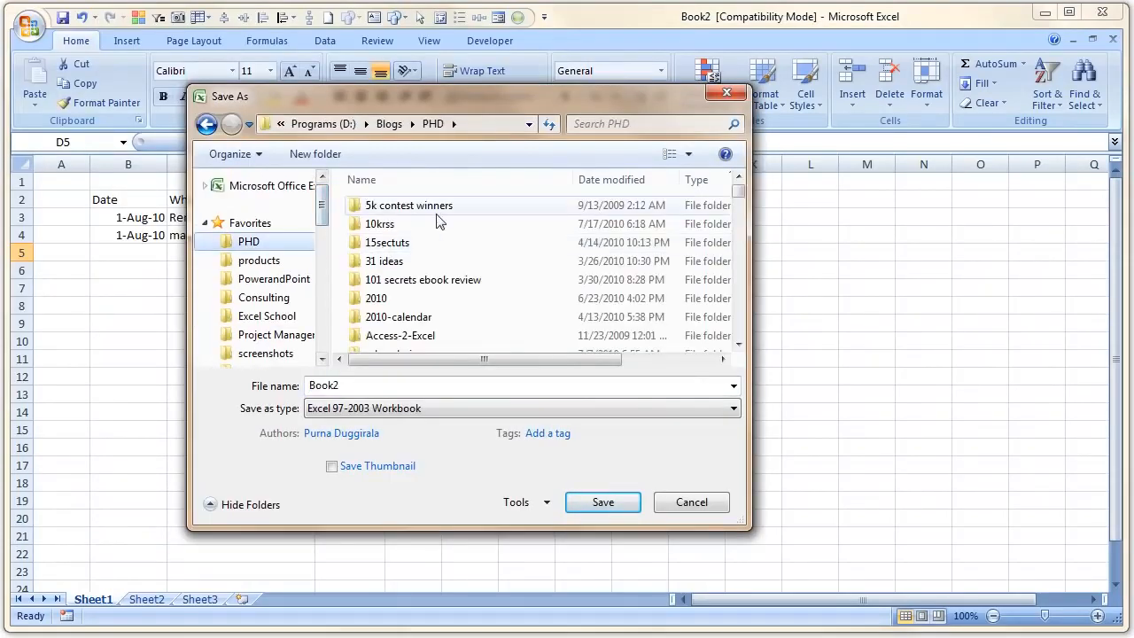
scroll(472, 292, "down", 3)
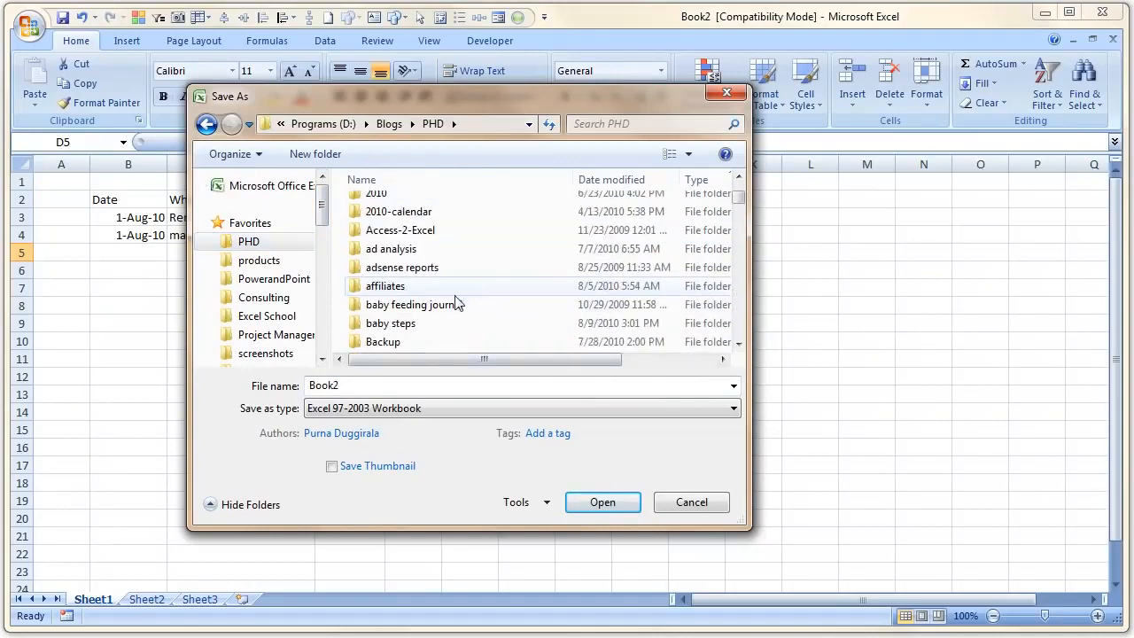
double_click(395, 267)
double_click(419, 386)
type("first-steps")
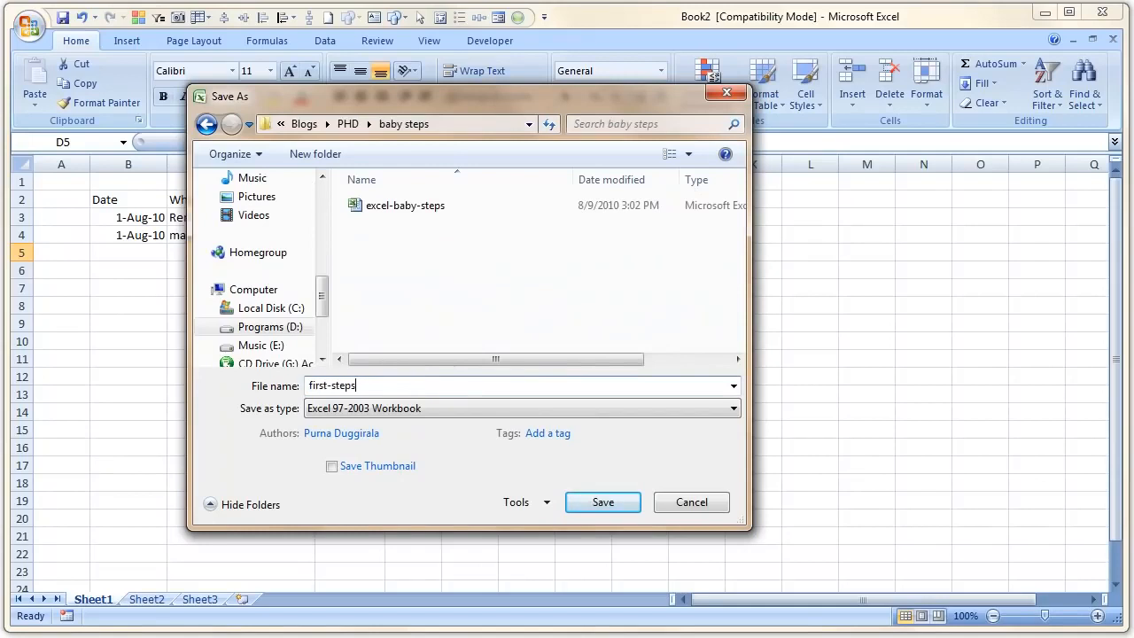
key("Return")
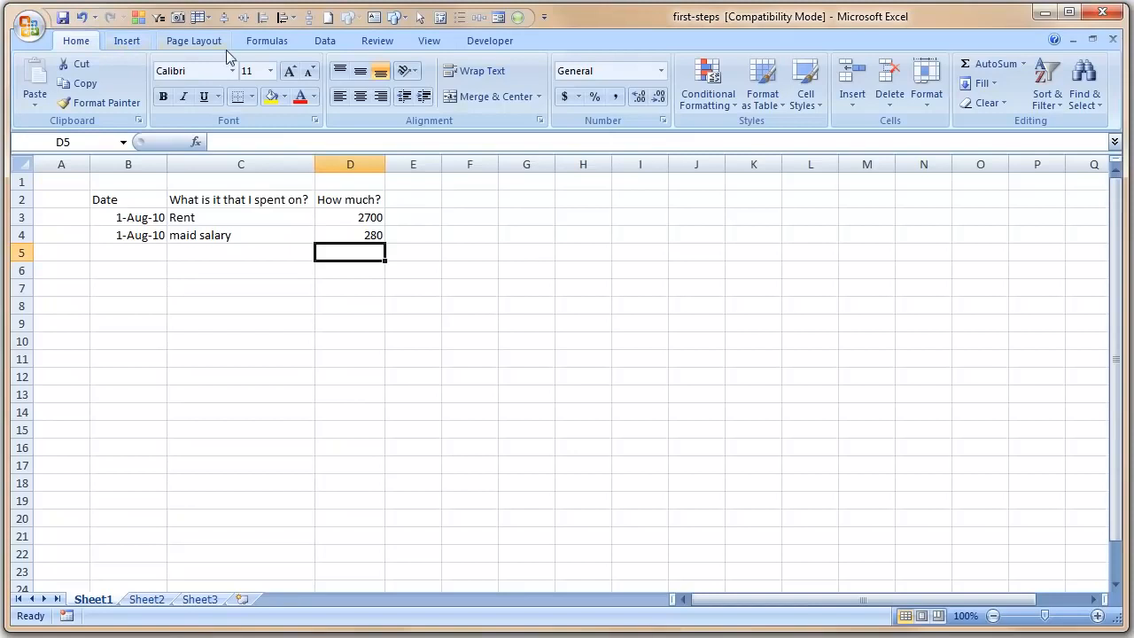
left_click(131, 41)
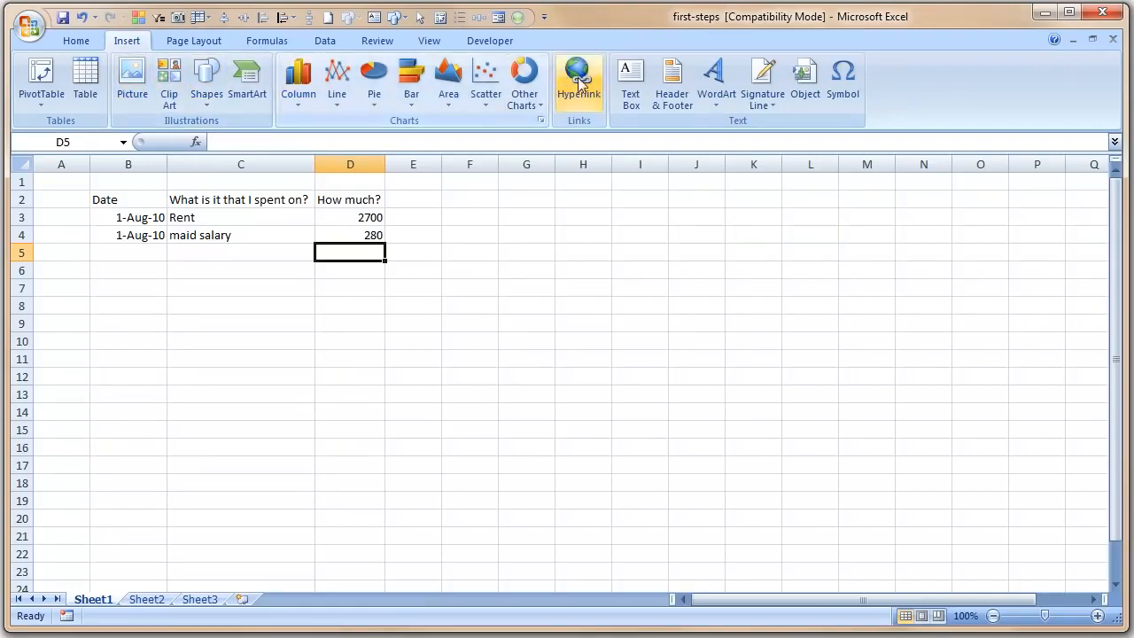
left_click(178, 41)
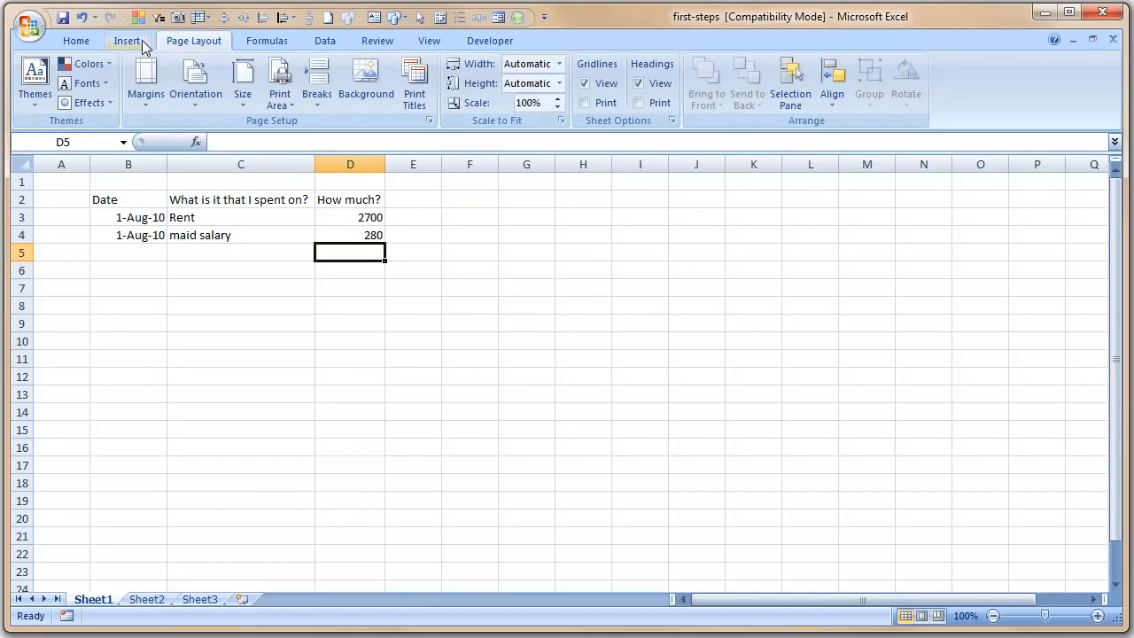
left_click(278, 42)
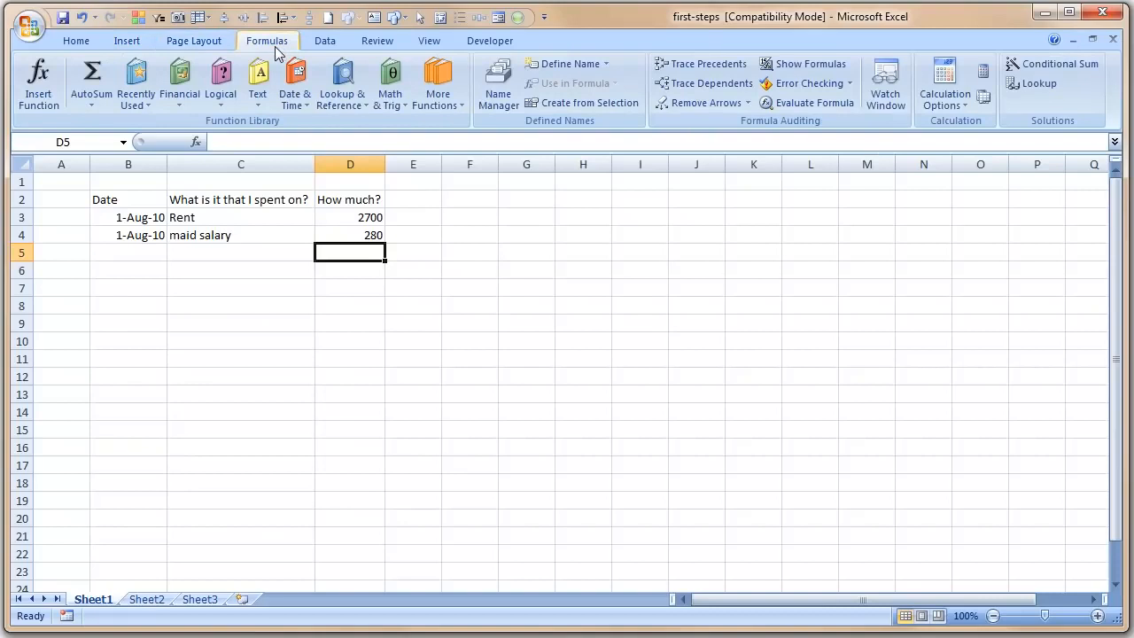
left_click(326, 41)
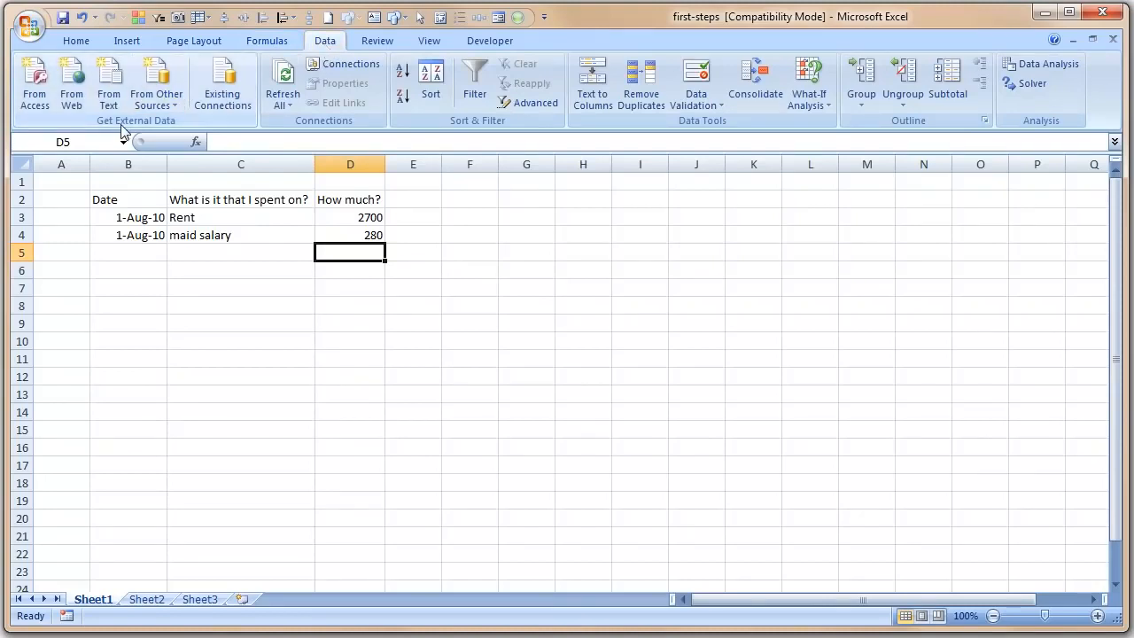
left_click(376, 44)
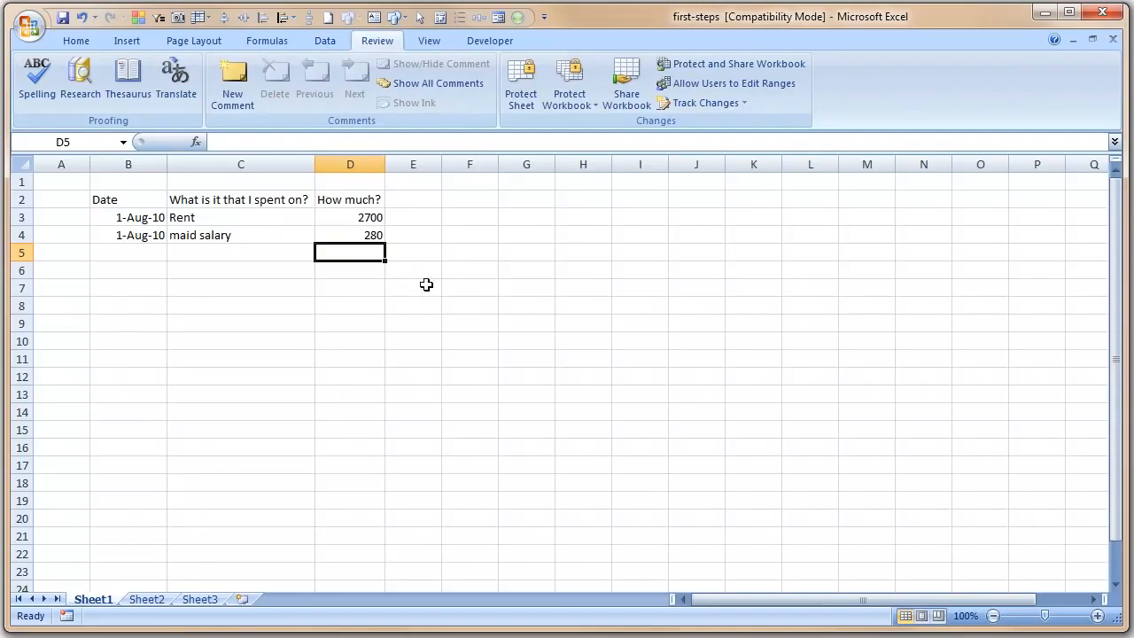
- Add the comment "is this corret?" to the maid salary amount in D4 and view it
left_click(359, 237)
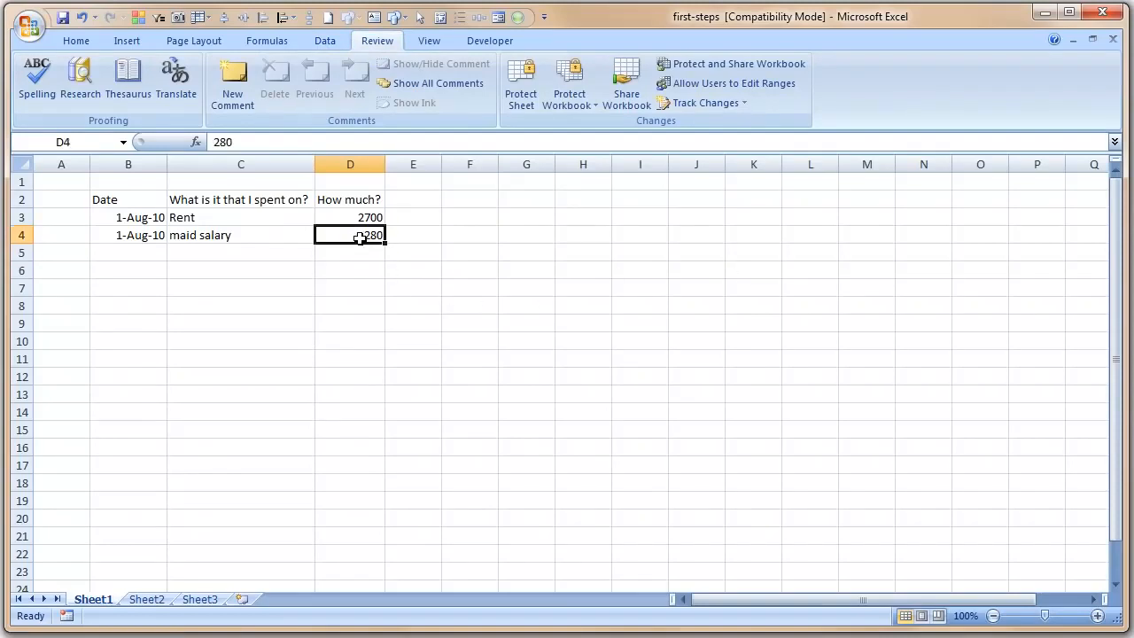
right_click(360, 238)
left_click(445, 430)
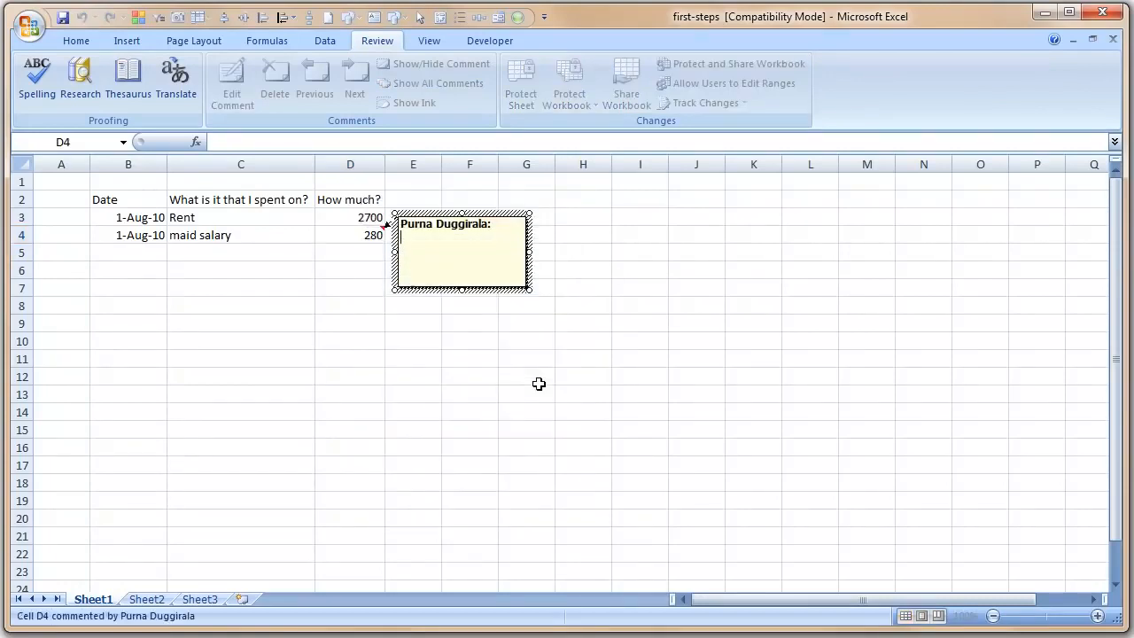
type("is this correct?")
left_click(537, 382)
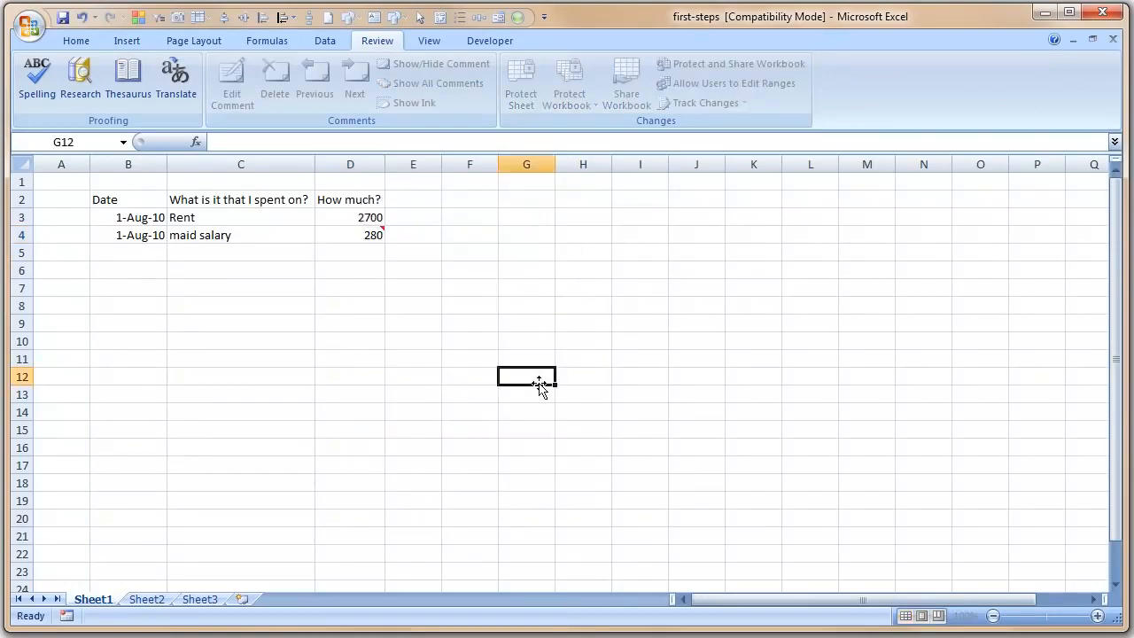
mouse_move(372, 235)
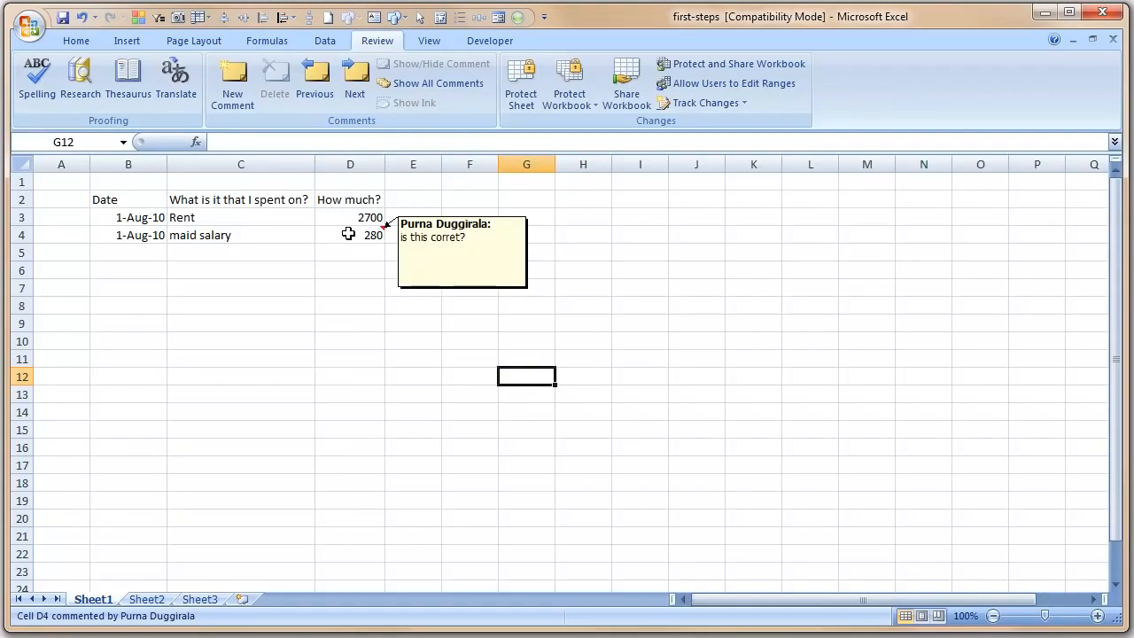
left_click(349, 233)
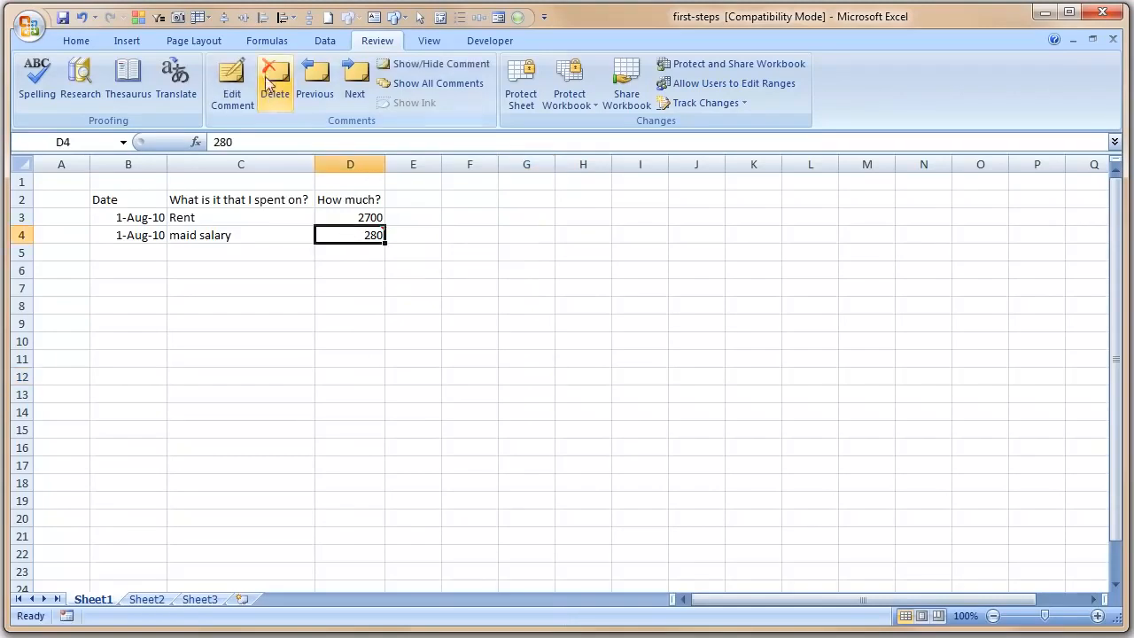
left_click(430, 40)
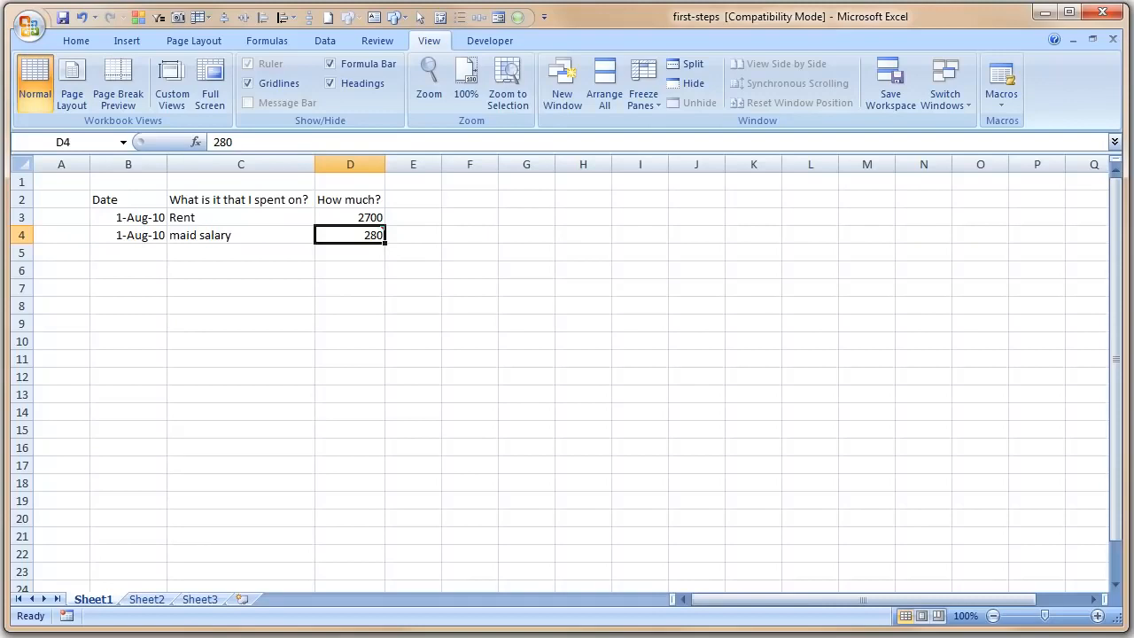
left_click(76, 41)
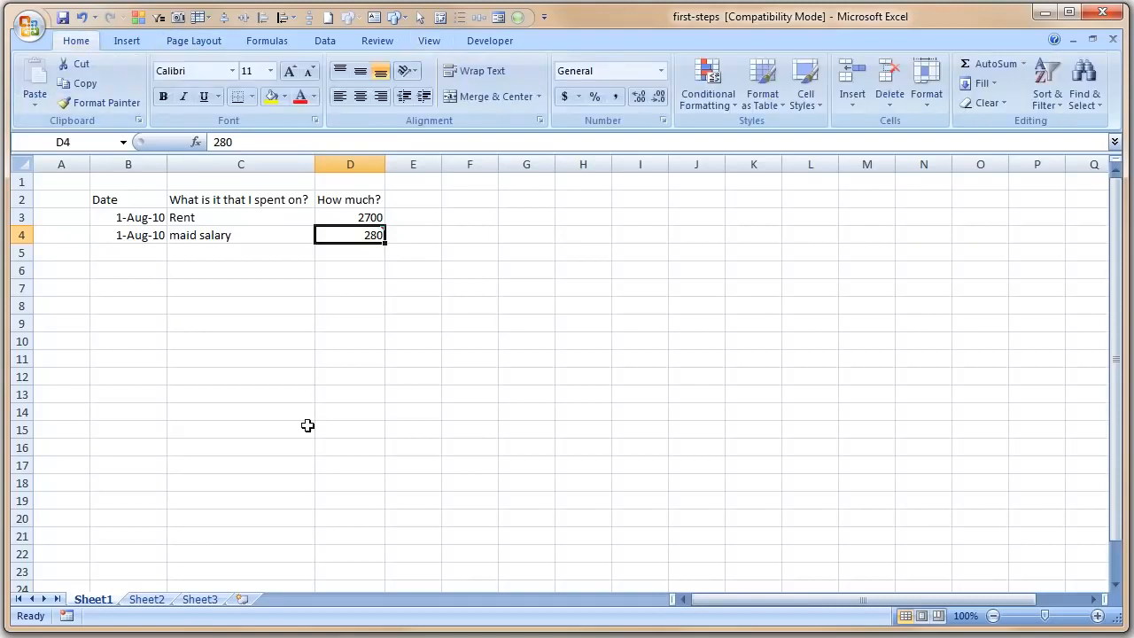